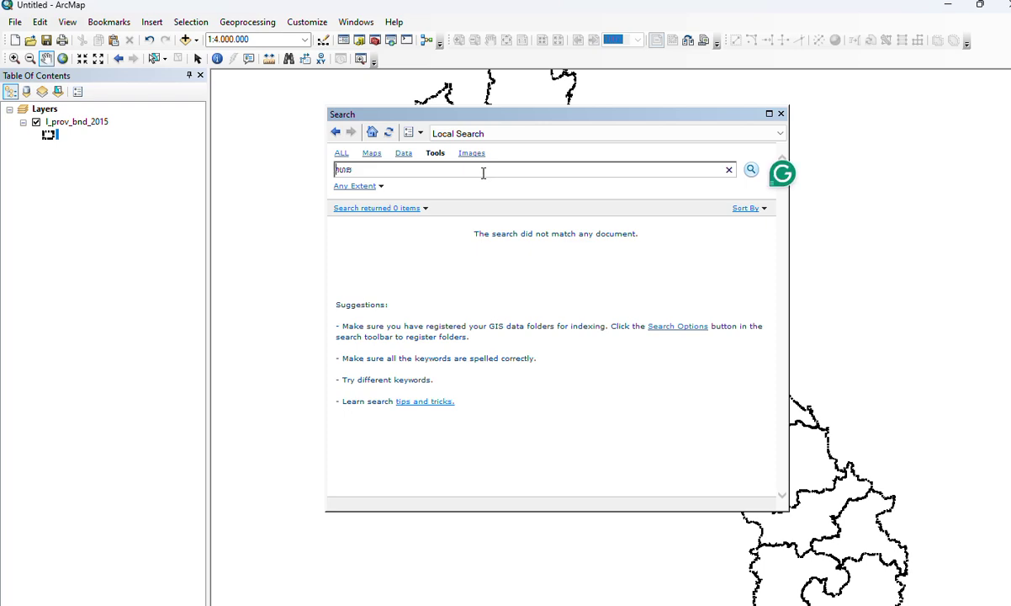
# Step: Search the geoprocessing tools for KML and open the KML To Layer conversion tool
pyautogui.moveTo(382, 174); pyautogui.dragTo(245, 199)
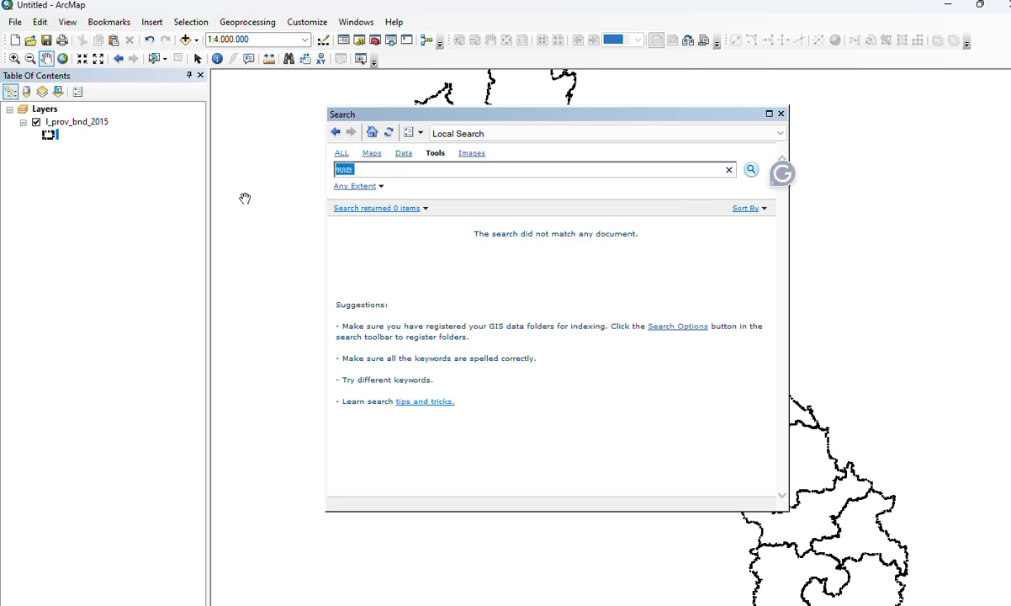
pyautogui.press('BackSpace')
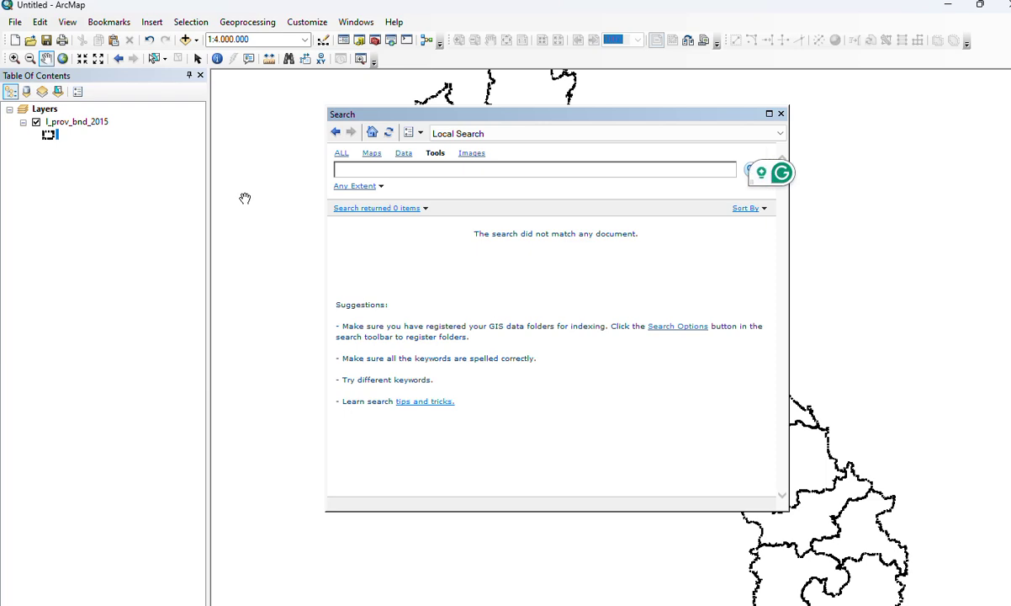
pyautogui.write('k')
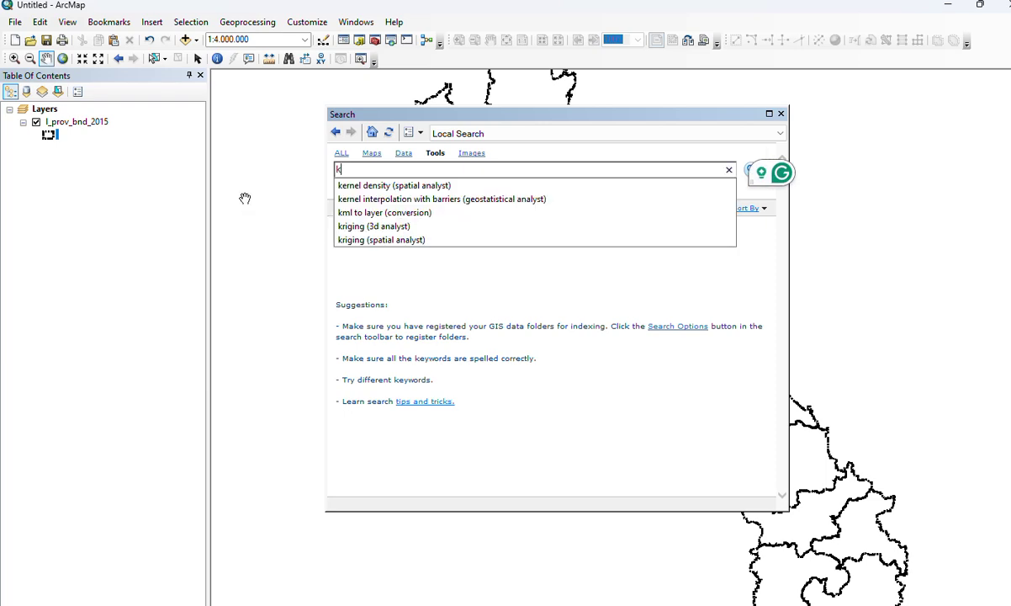
pyautogui.press('BackSpace')
pyautogui.write('KML')
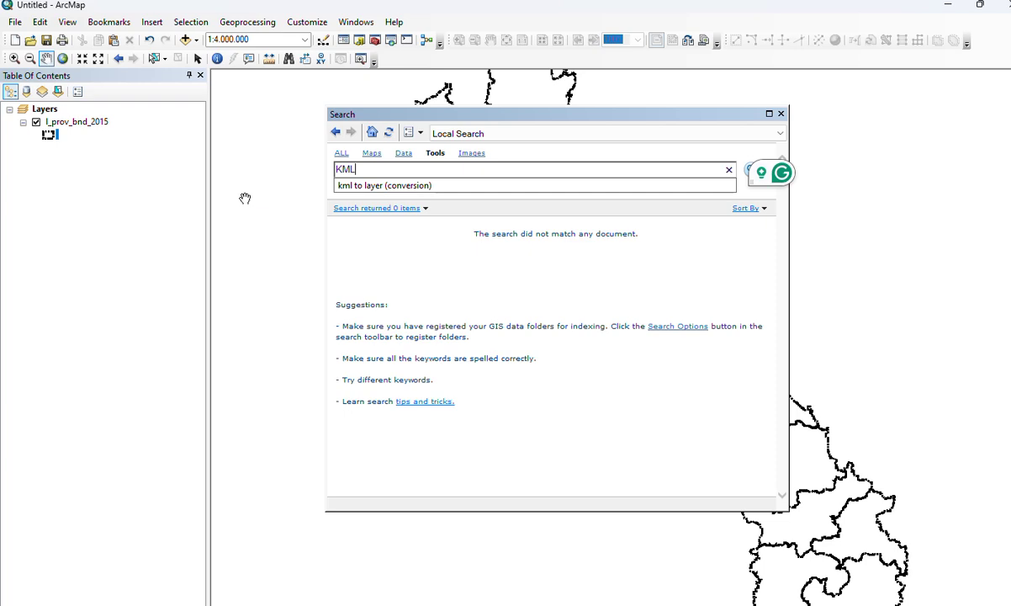
pyautogui.press('Return')
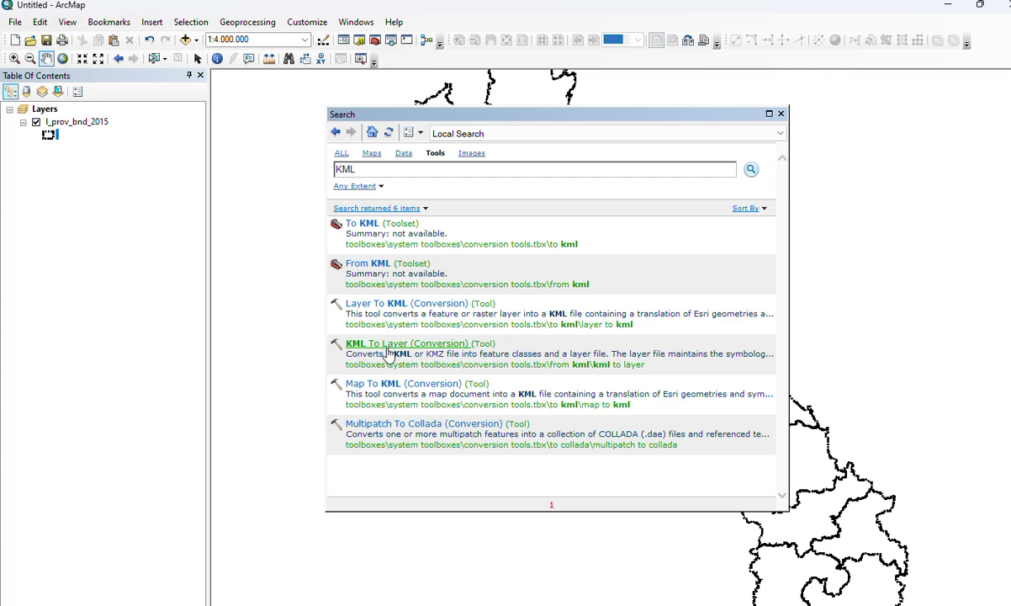
pyautogui.click(387, 343)
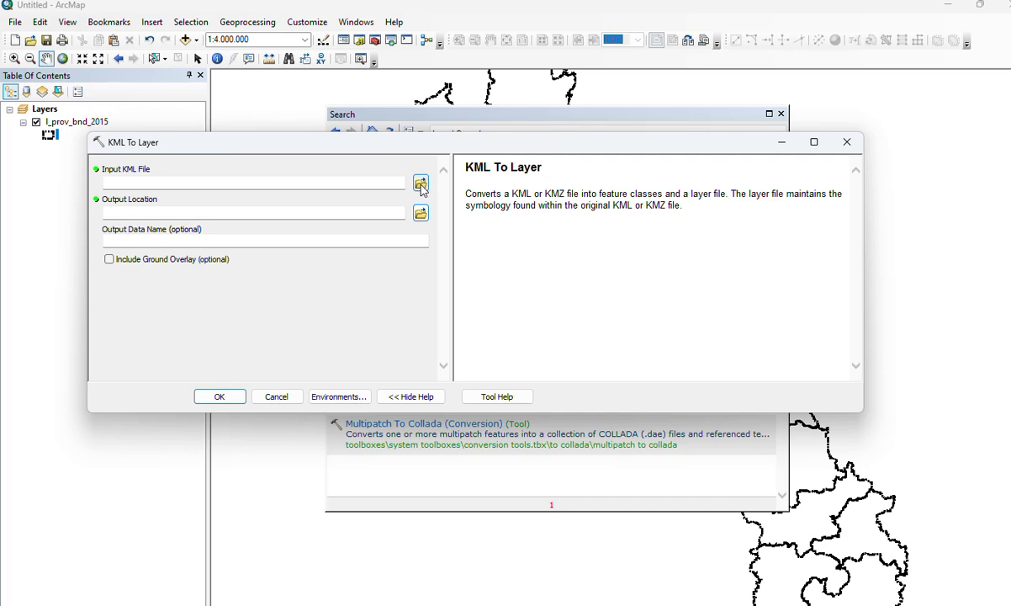
pyautogui.click(421, 184)
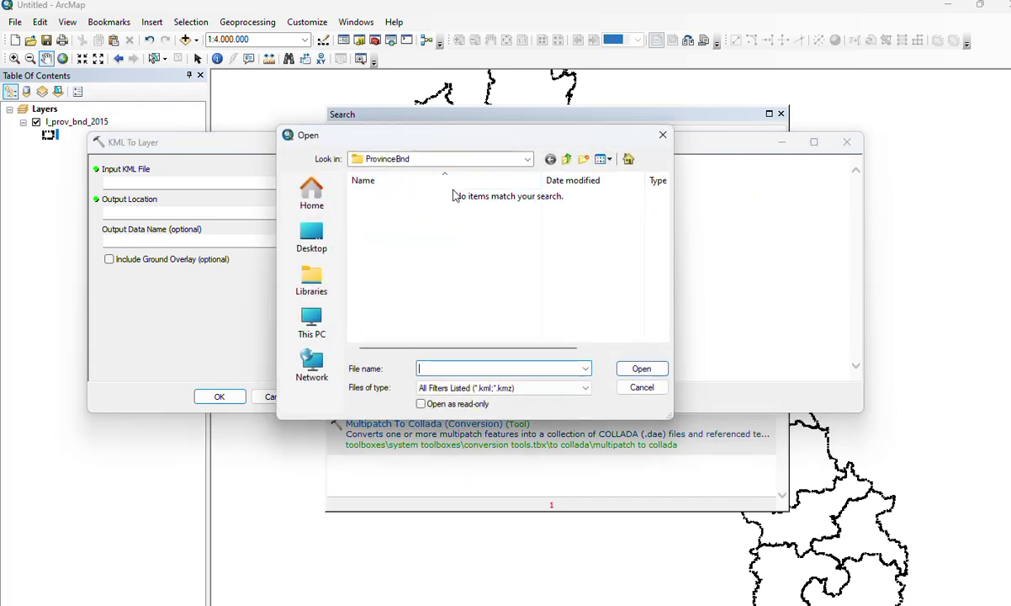
pyautogui.click(323, 336)
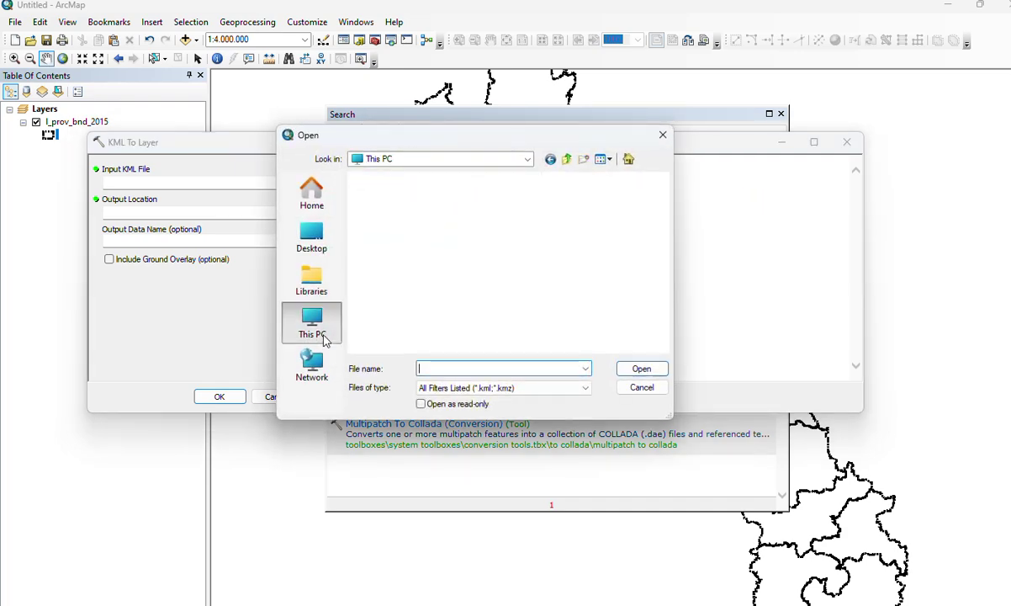
pyautogui.doubleClick(435, 208)
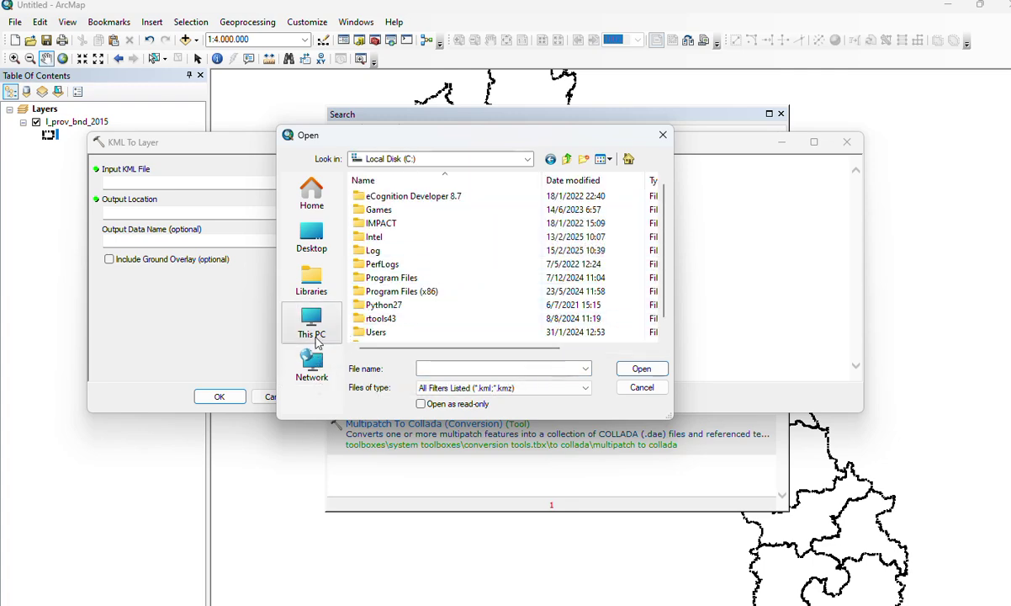
pyautogui.click(311, 237)
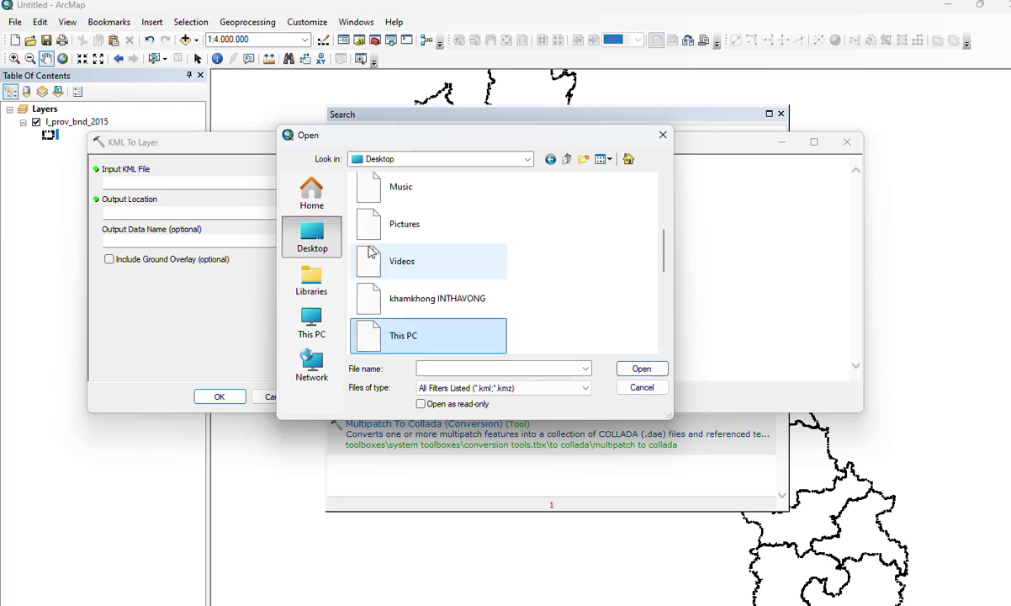
pyautogui.scroll(-1, 447, 301)
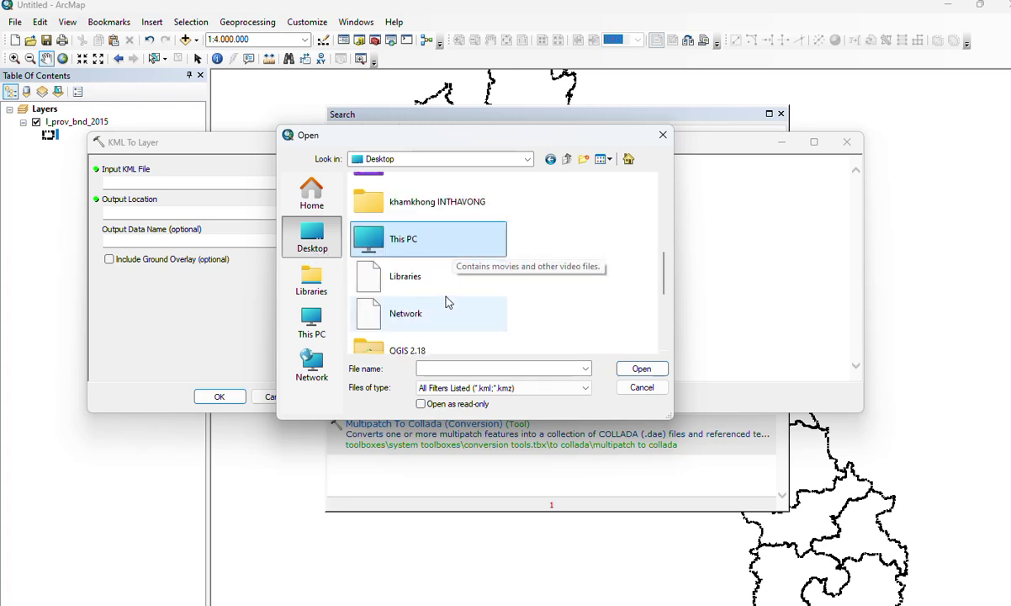
pyautogui.scroll(-2, 446, 301)
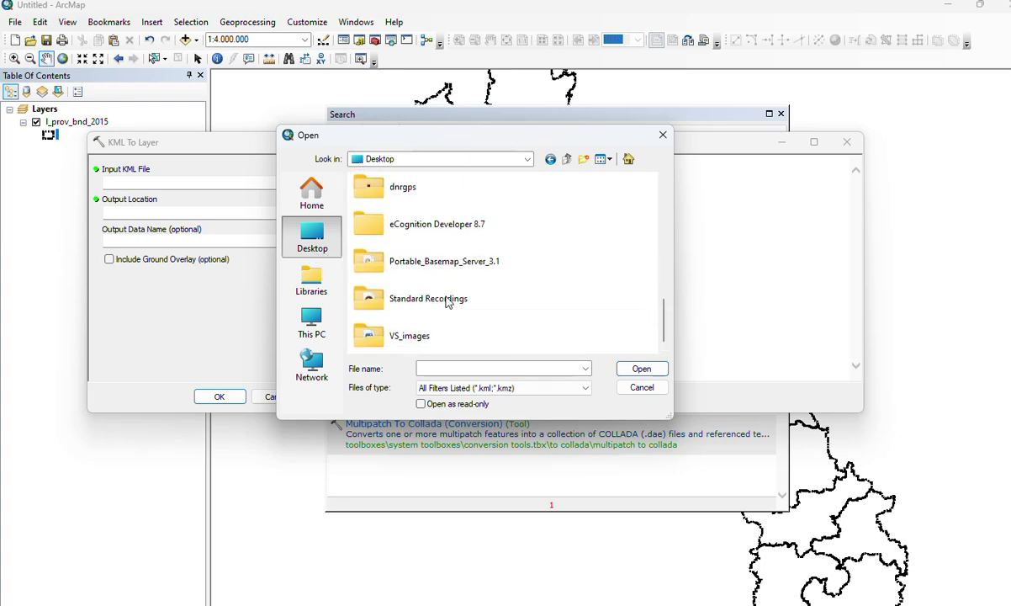
pyautogui.scroll(4, 447, 301)
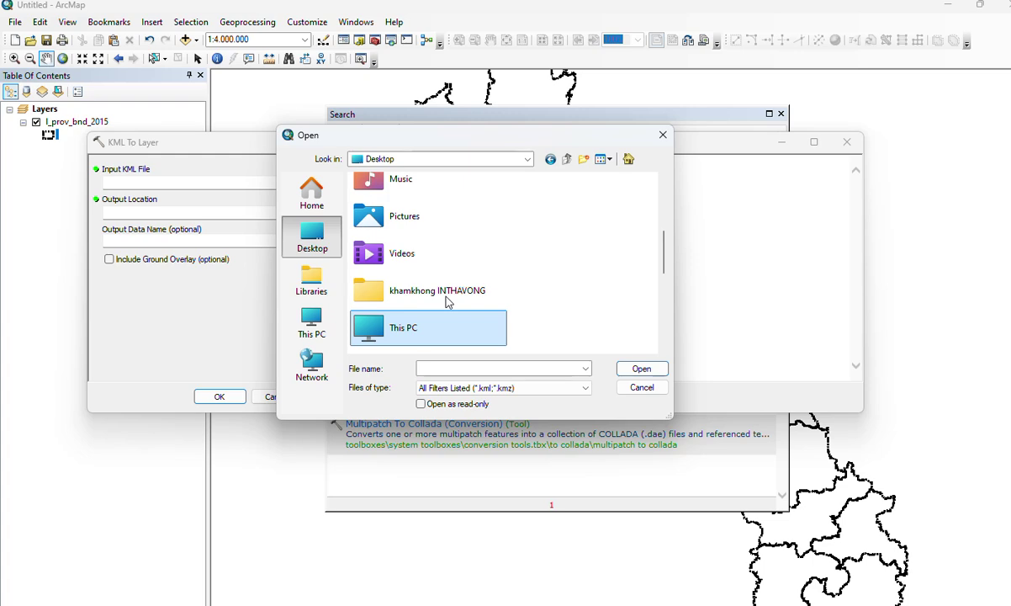
pyautogui.scroll(1, 447, 301)
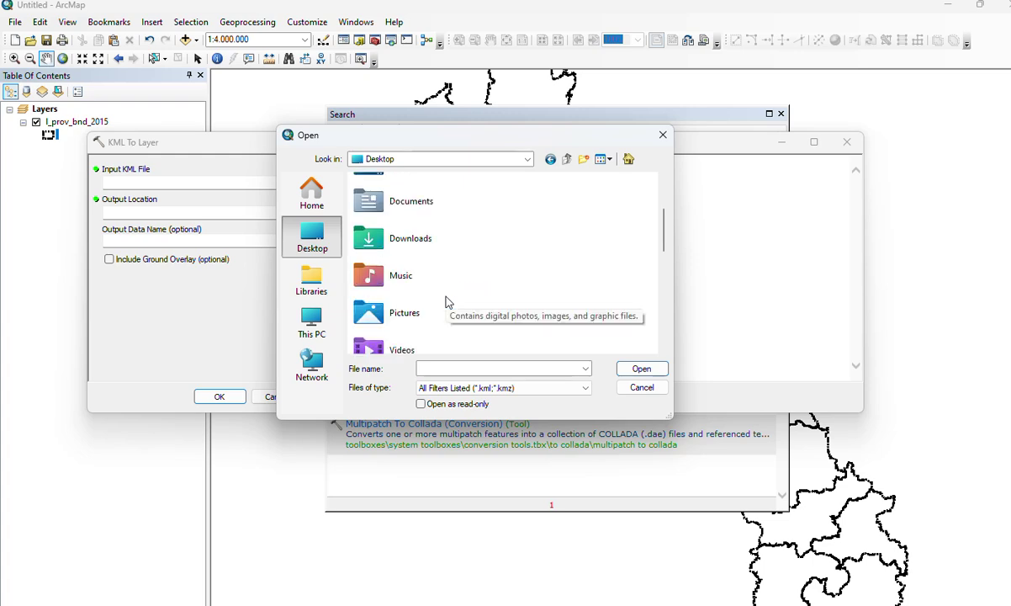
pyautogui.doubleClick(417, 249)
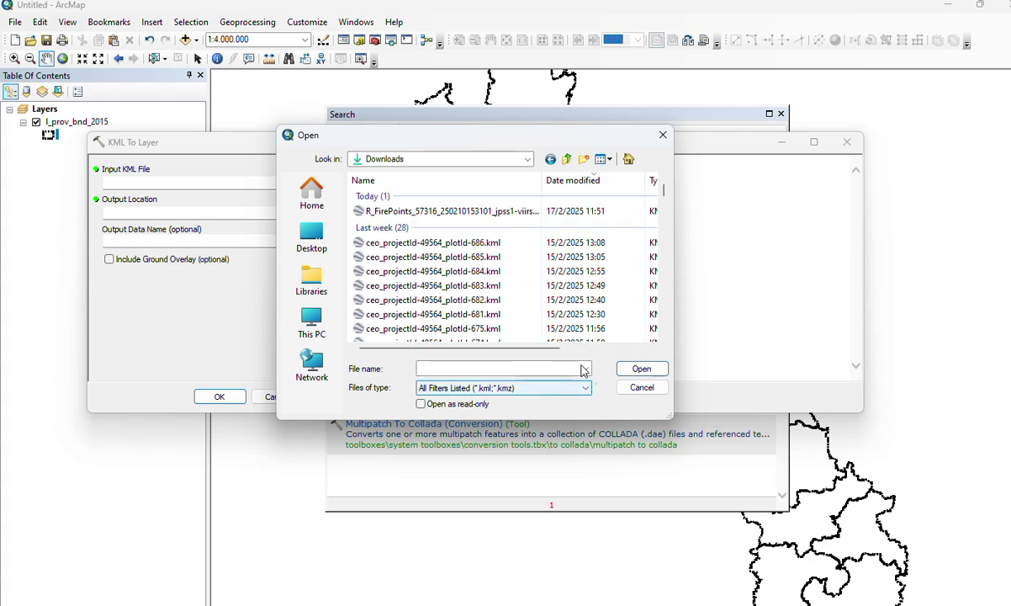
pyautogui.click(495, 214)
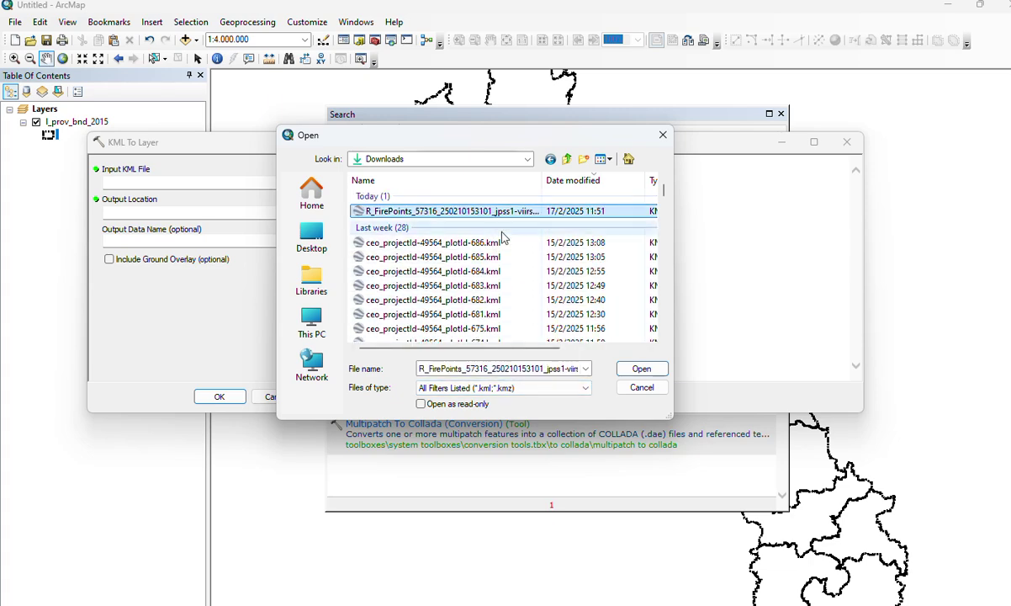
pyautogui.click(641, 375)
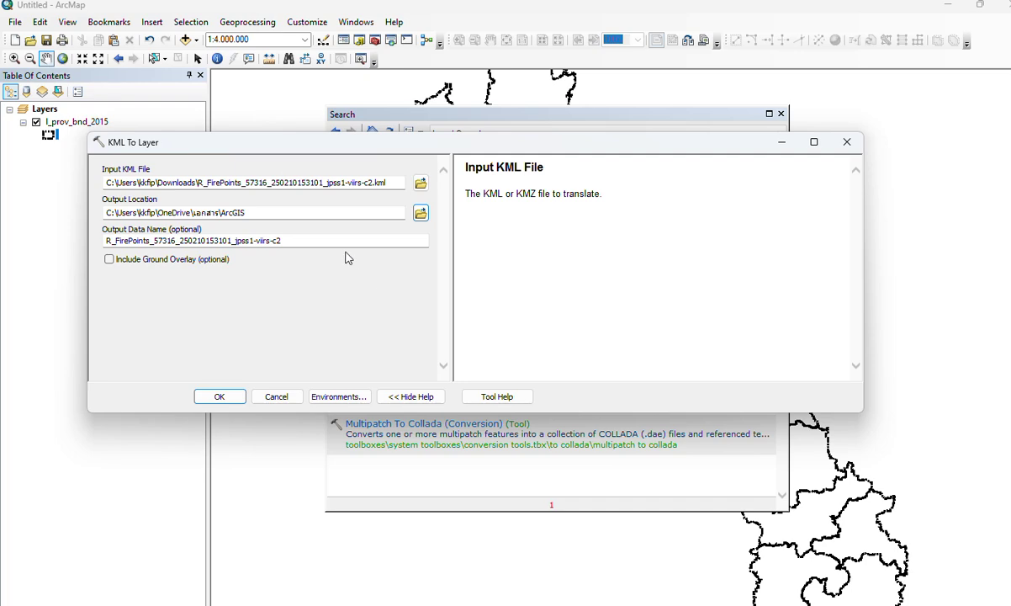
# Step: Create a folder named BLKS_hotspot on drive D:\ and set it as the output location
pyautogui.click(420, 213)
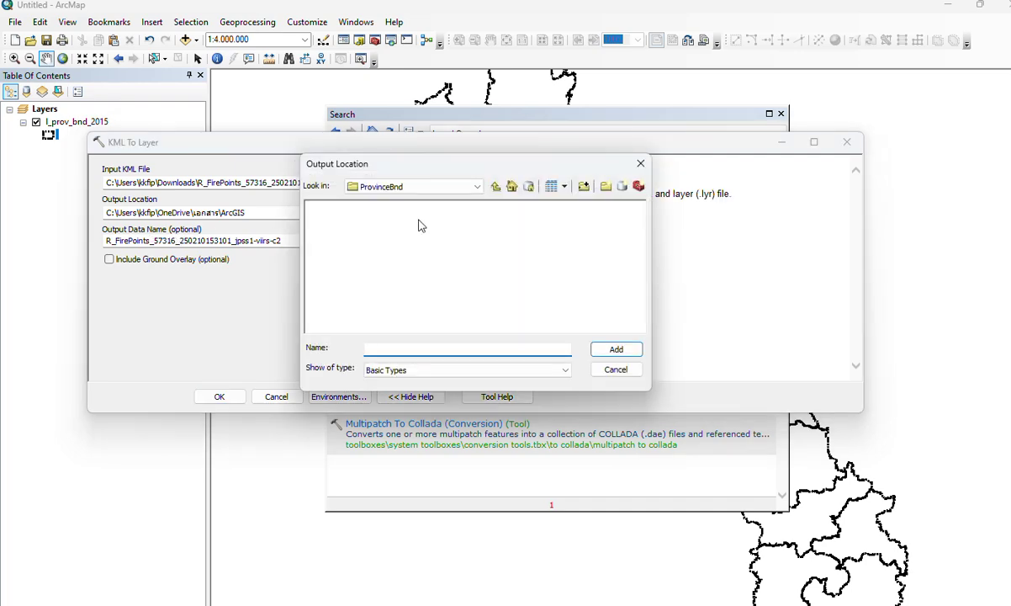
pyautogui.click(478, 187)
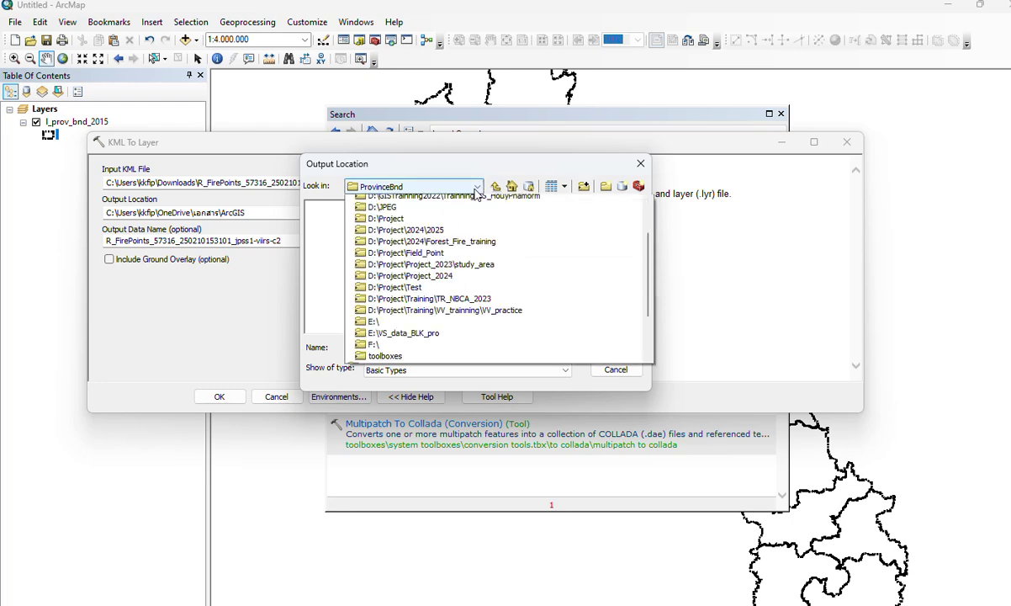
pyautogui.scroll(2, 464, 266)
pyautogui.scroll(2, 464, 266)
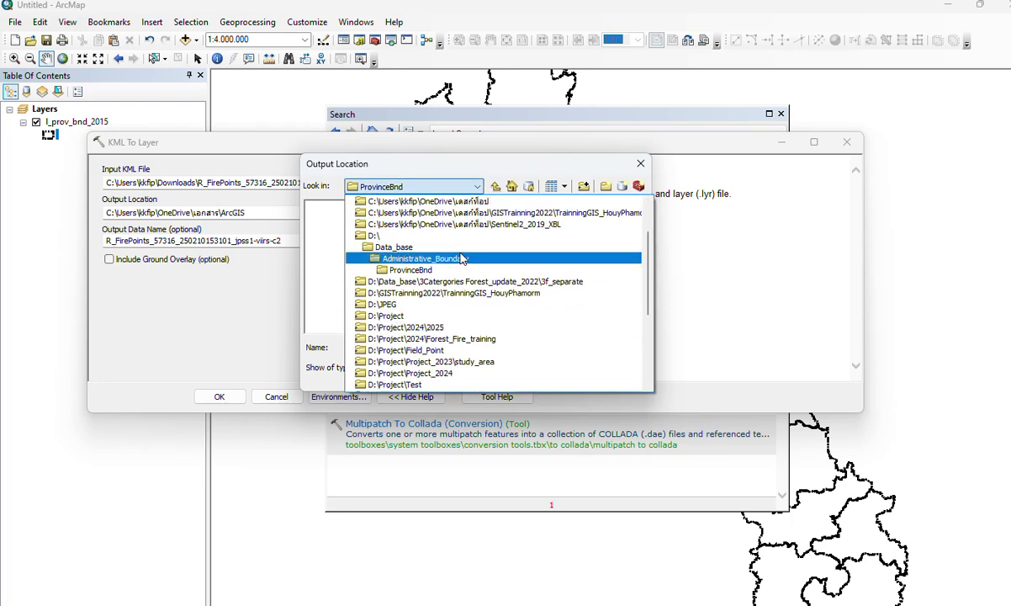
pyautogui.click(454, 231)
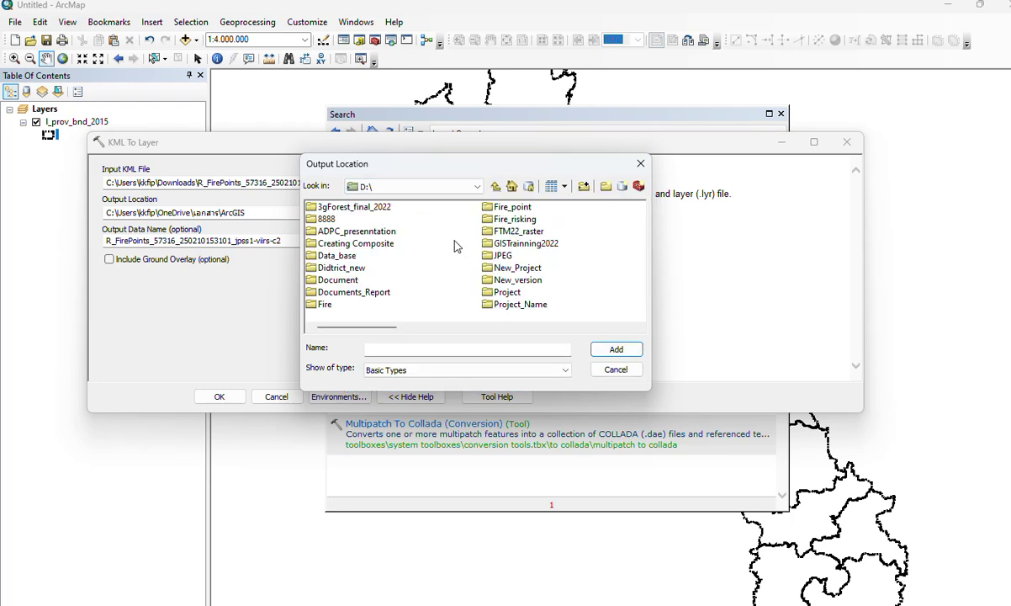
pyautogui.click(606, 188)
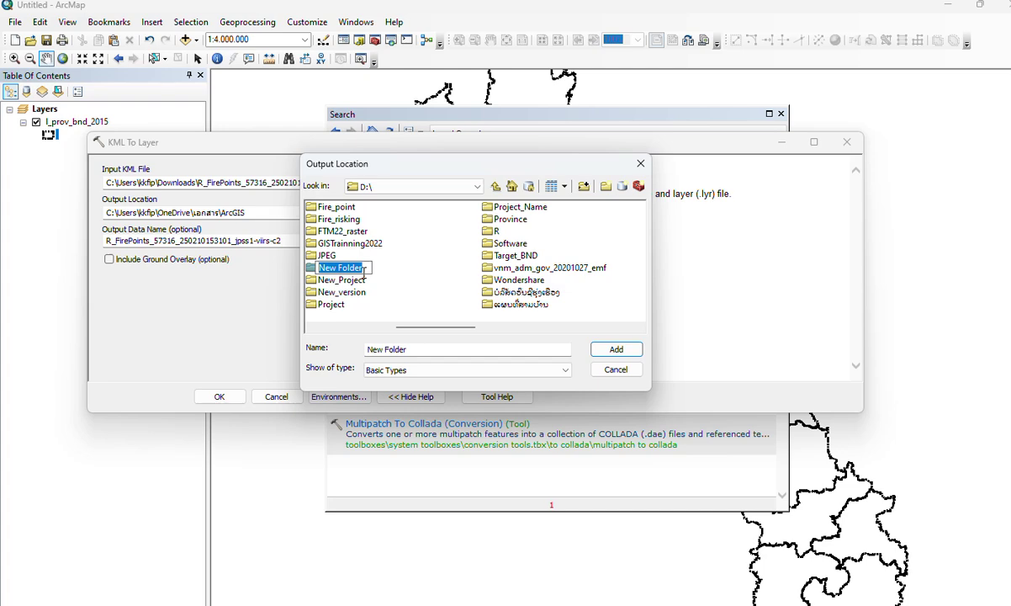
pyautogui.write('BLK')
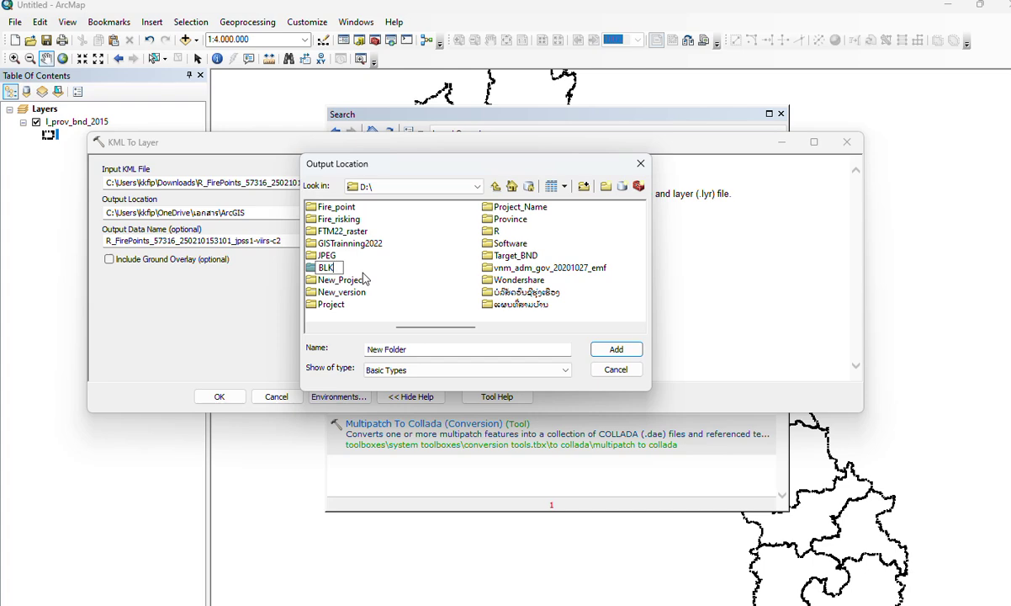
pyautogui.write('S_f')
pyautogui.press('BackSpace')
pyautogui.write('hotspot')
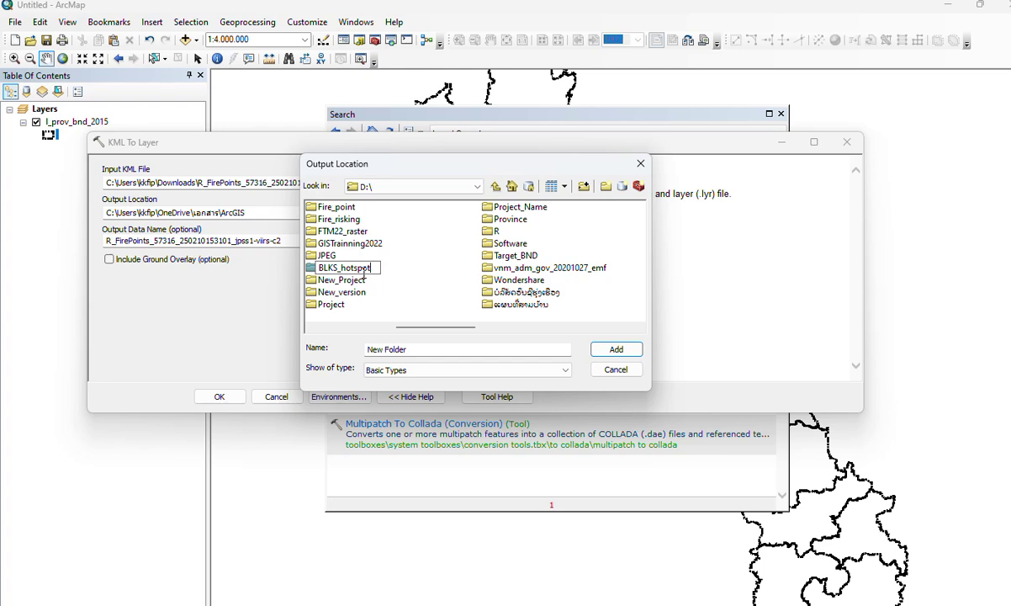
pyautogui.click(383, 294)
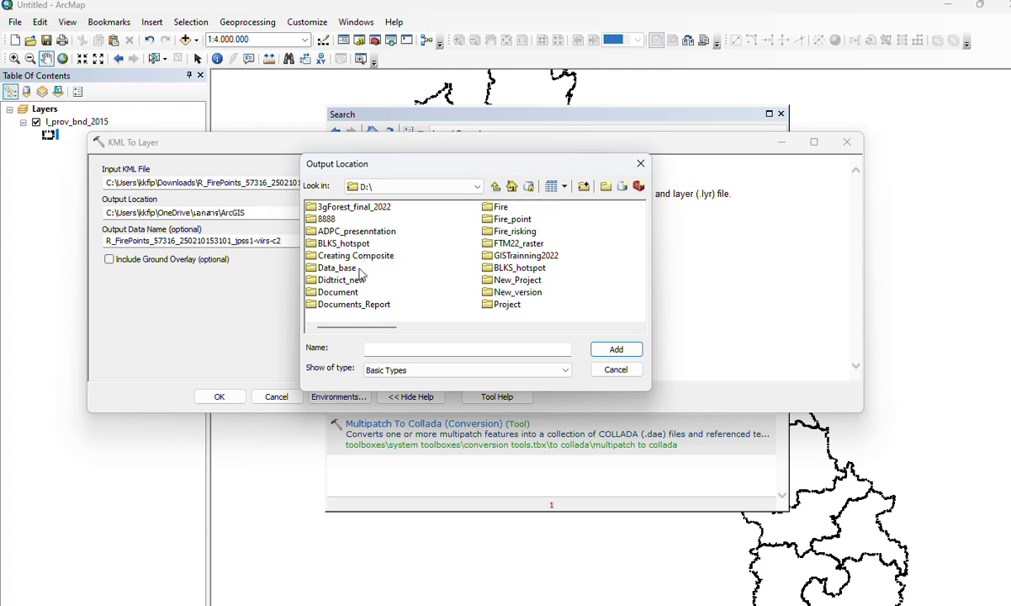
pyautogui.click(338, 243)
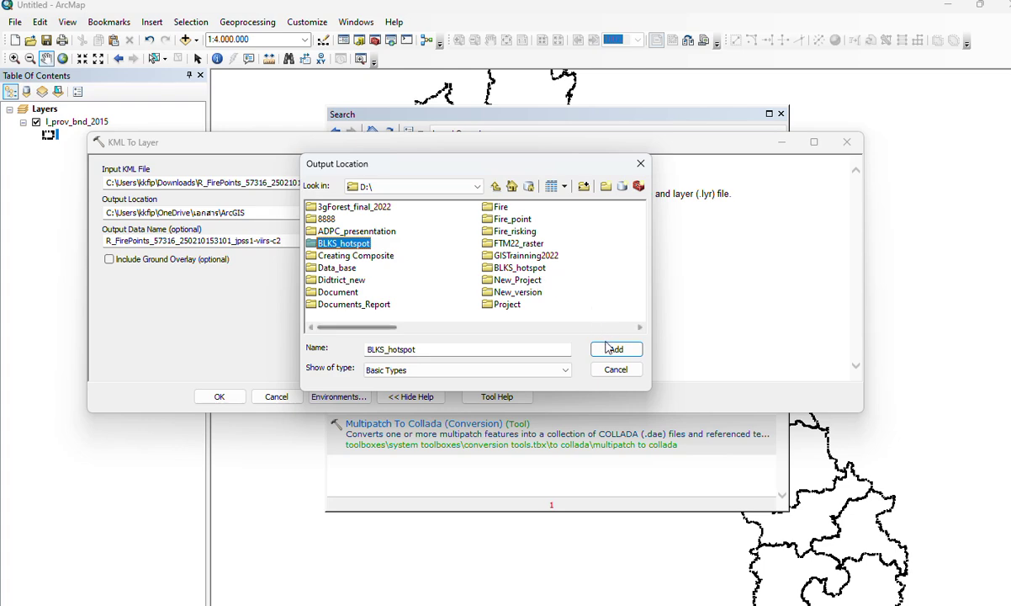
pyautogui.click(608, 349)
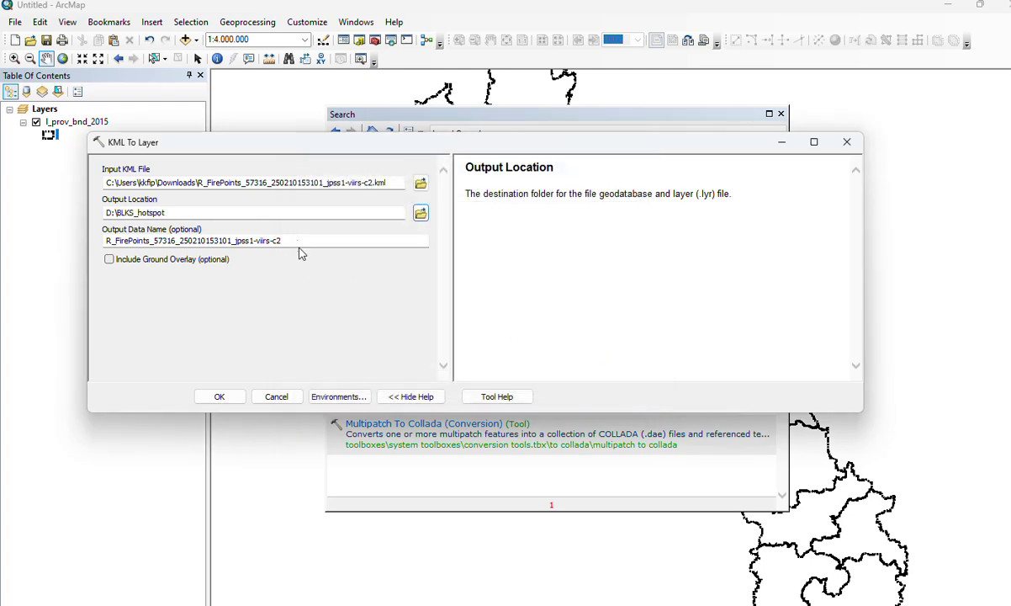
# Step: Set the output data name to bolikhamsay_hp, run the KML To Layer conversion, and close the tool search window
pyautogui.click(297, 240)
pyautogui.moveTo(284, 239); pyautogui.dragTo(53, 259)
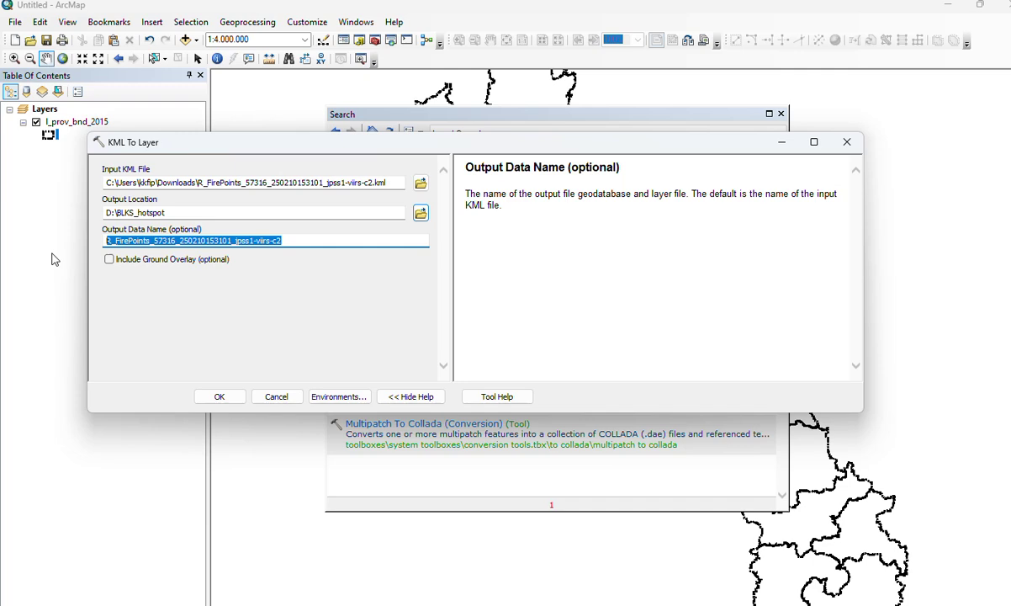
pyautogui.write('B')
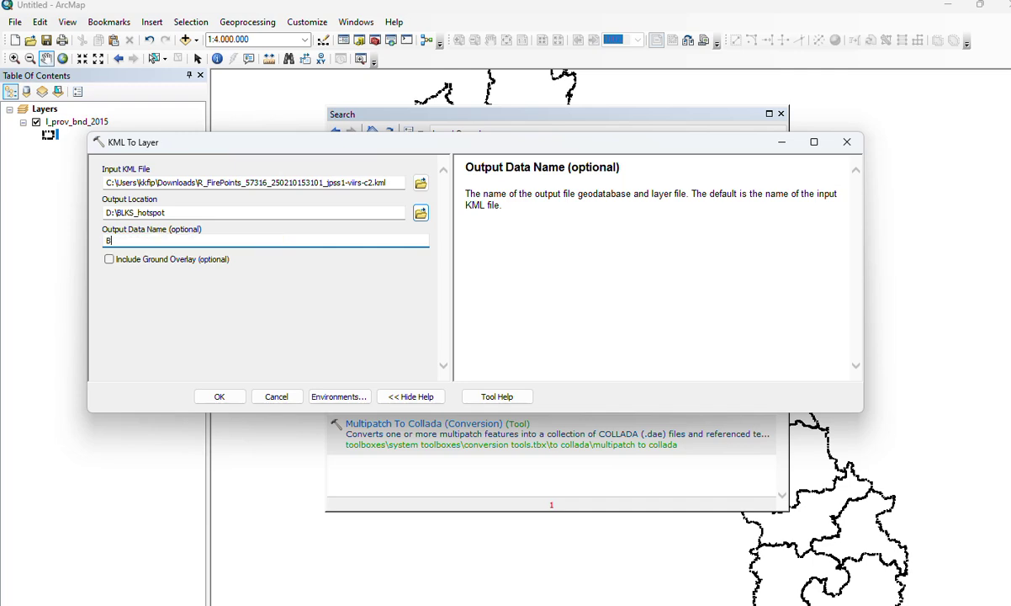
pyautogui.press('BackSpace')
pyautogui.write('bolikhamsay_hp')
pyautogui.click(219, 396)
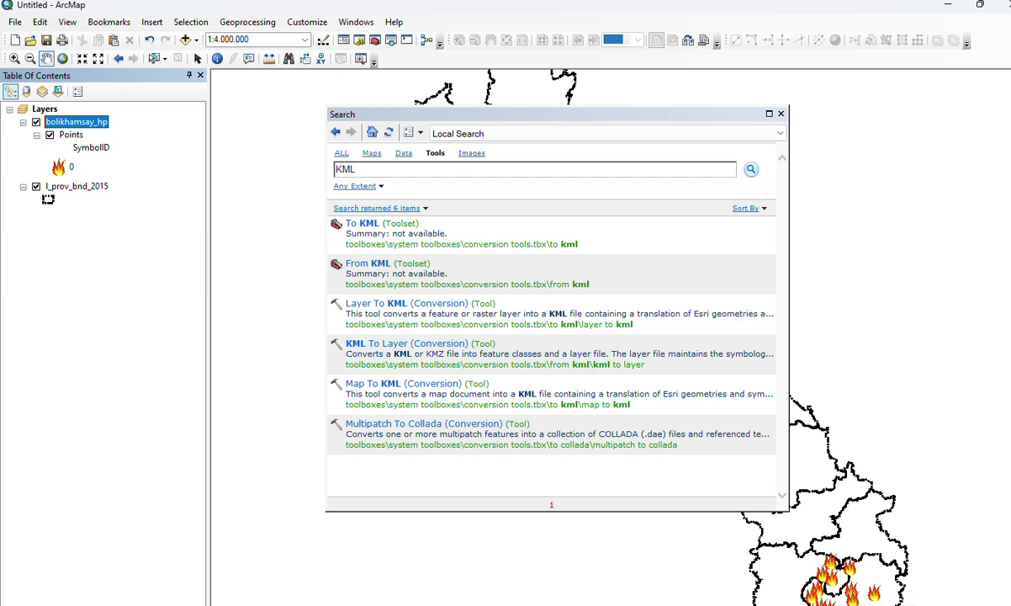
pyautogui.click(781, 114)
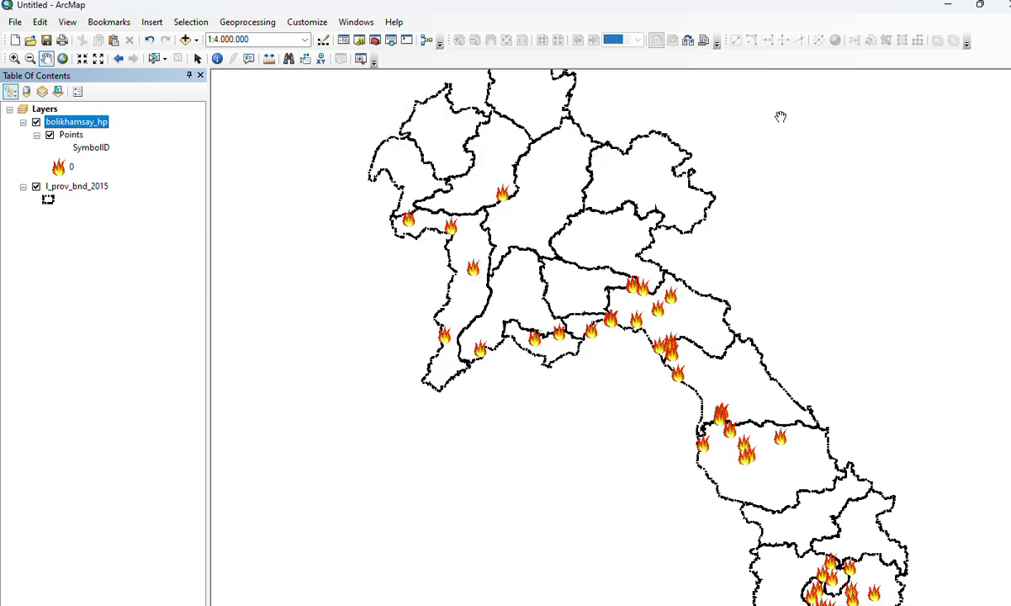
pyautogui.rightClick(92, 124)
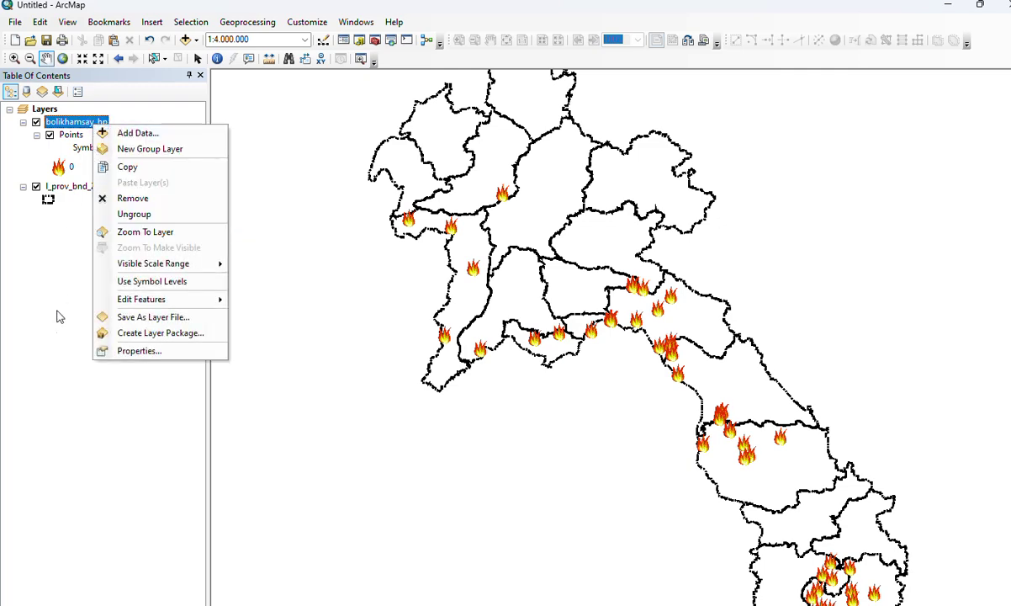
pyautogui.click(59, 253)
pyautogui.rightClick(91, 123)
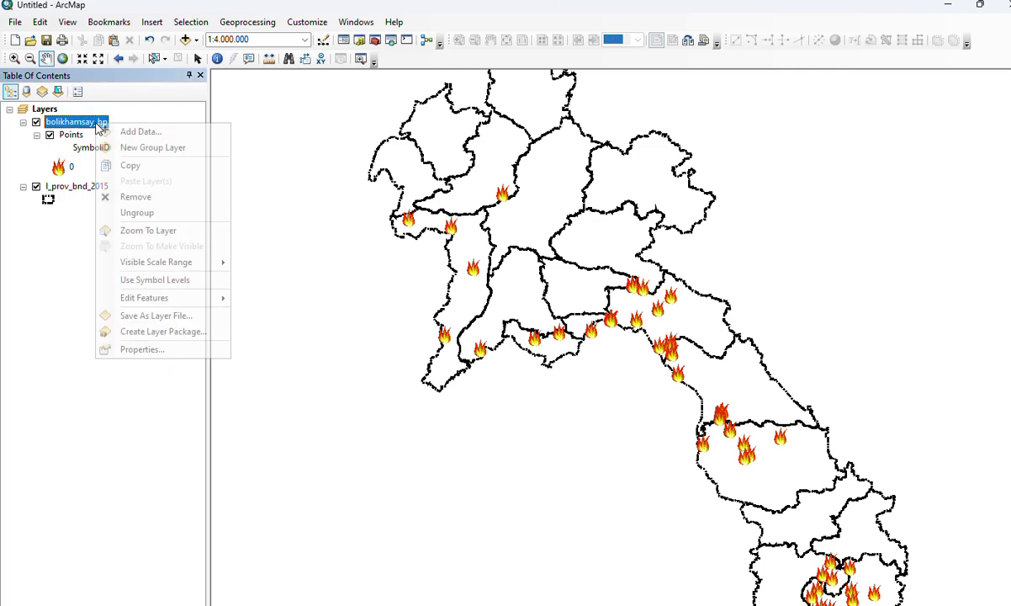
pyautogui.click(66, 257)
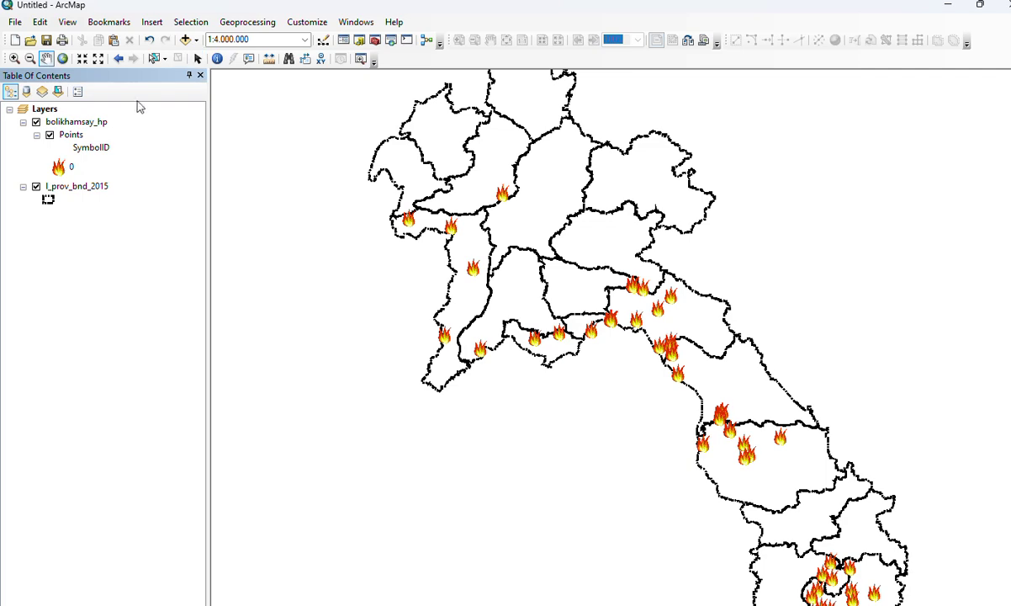
# Step: Hide the Points layer inside the bolikhamsay_hp group
pyautogui.click(49, 135)
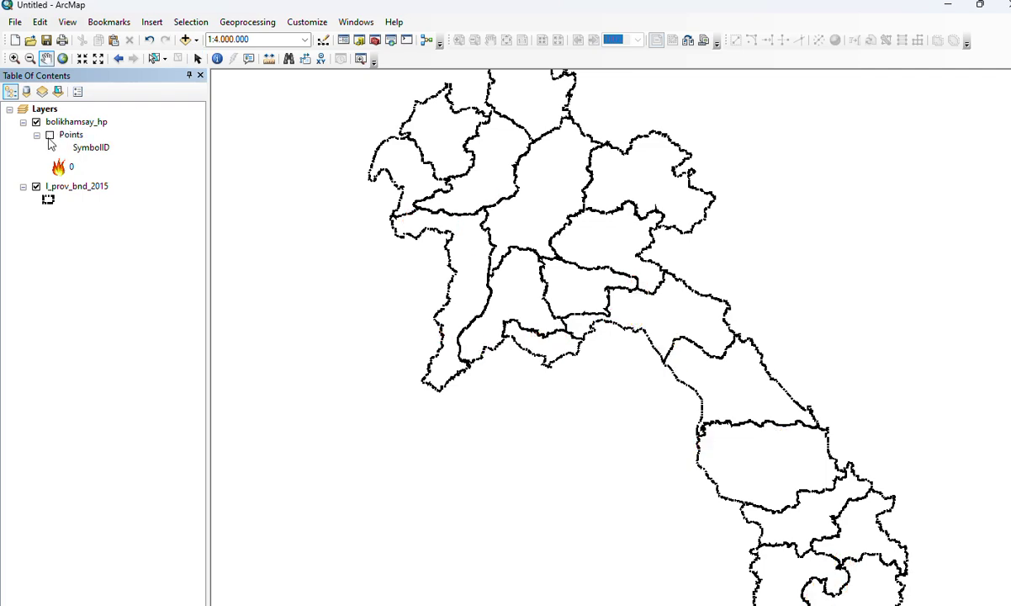
# Step: Add the Points feature class from the Placemarks dataset of bolikhamsay_hp.gdb in the BLKS_hotspot folder to the map
pyautogui.click(186, 41)
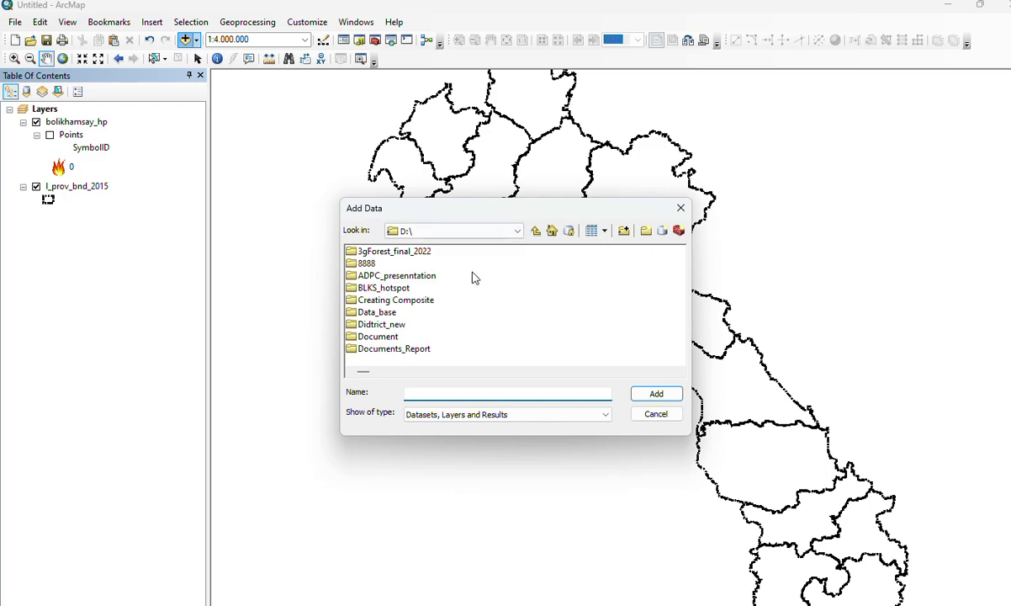
pyautogui.doubleClick(377, 289)
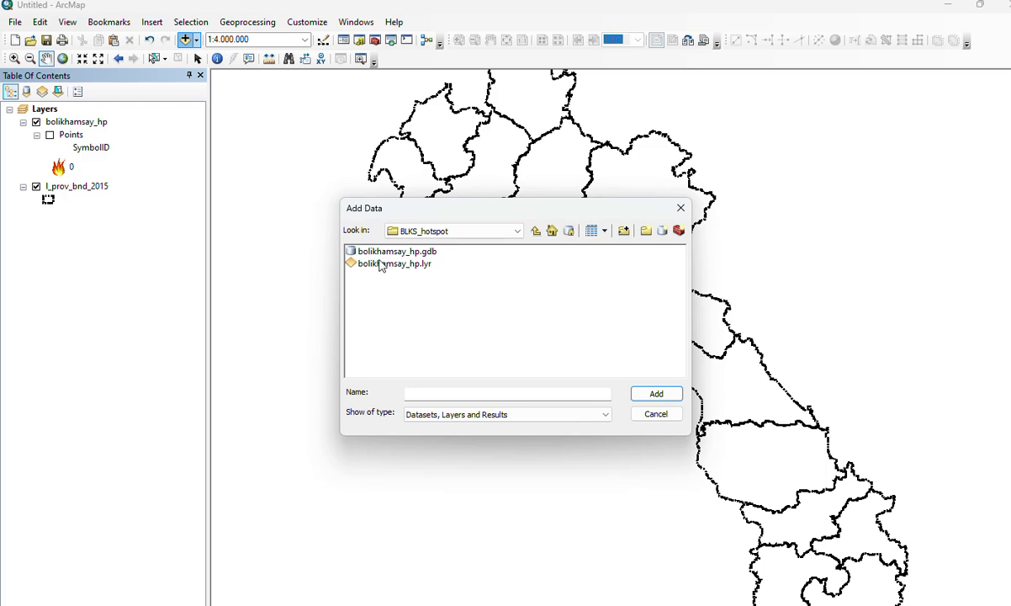
pyautogui.doubleClick(381, 252)
pyautogui.doubleClick(381, 253)
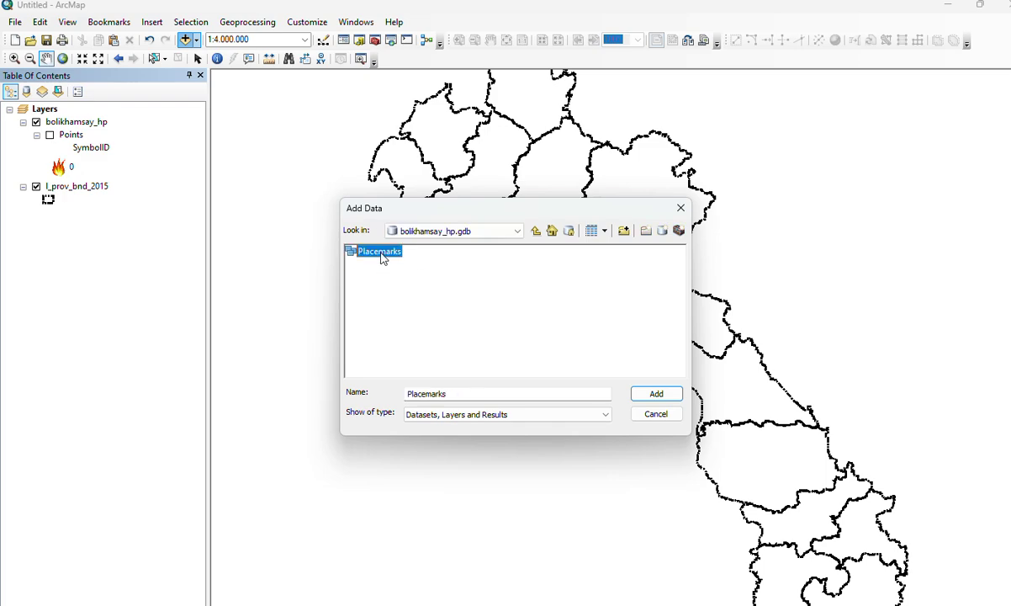
pyautogui.click(379, 253)
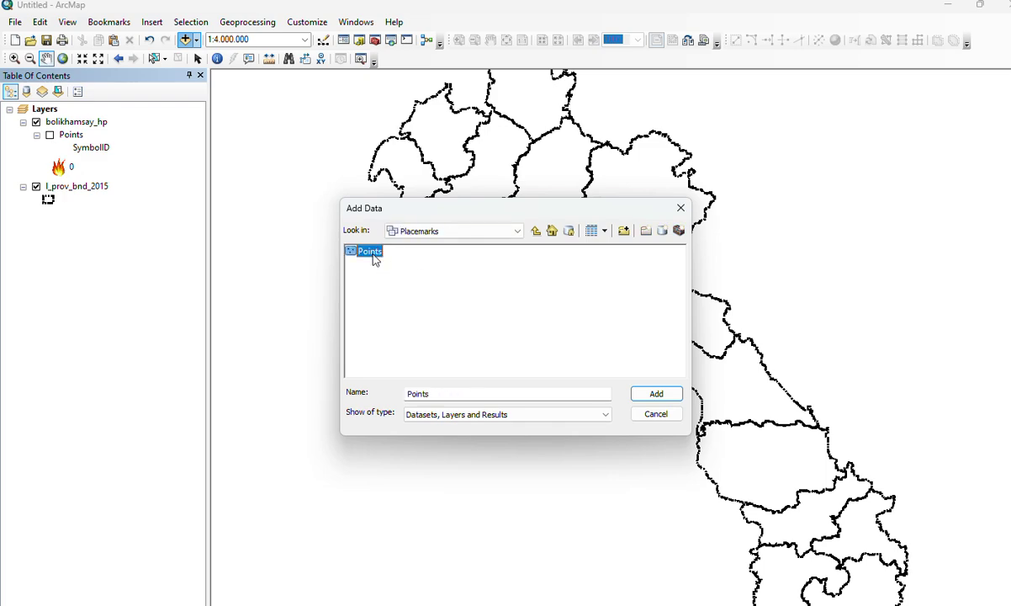
pyautogui.click(656, 394)
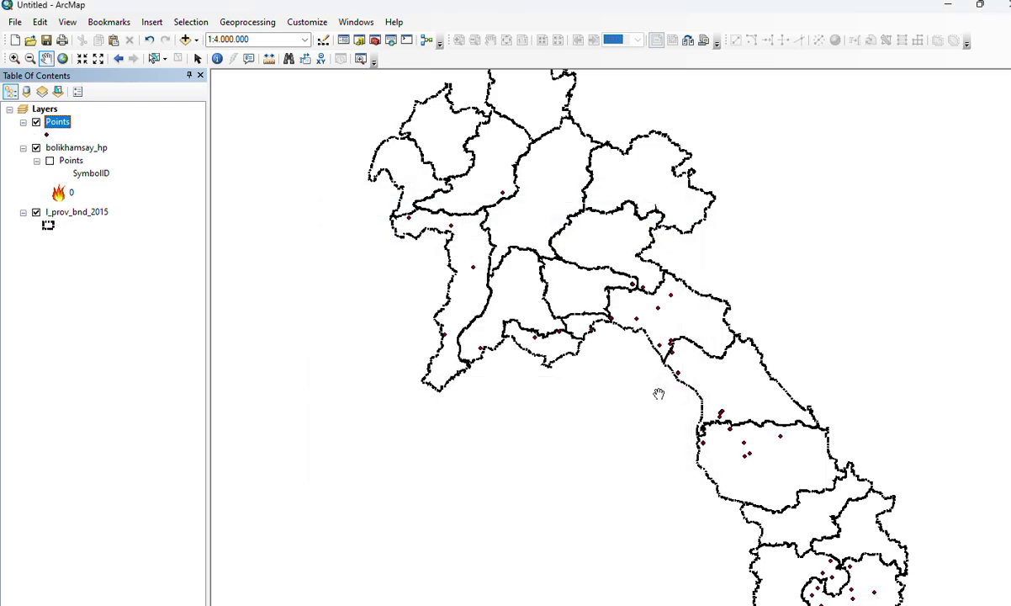
# Step: Symbolize the newly added top-level Points layer with the P_International star in red
pyautogui.click(46, 136)
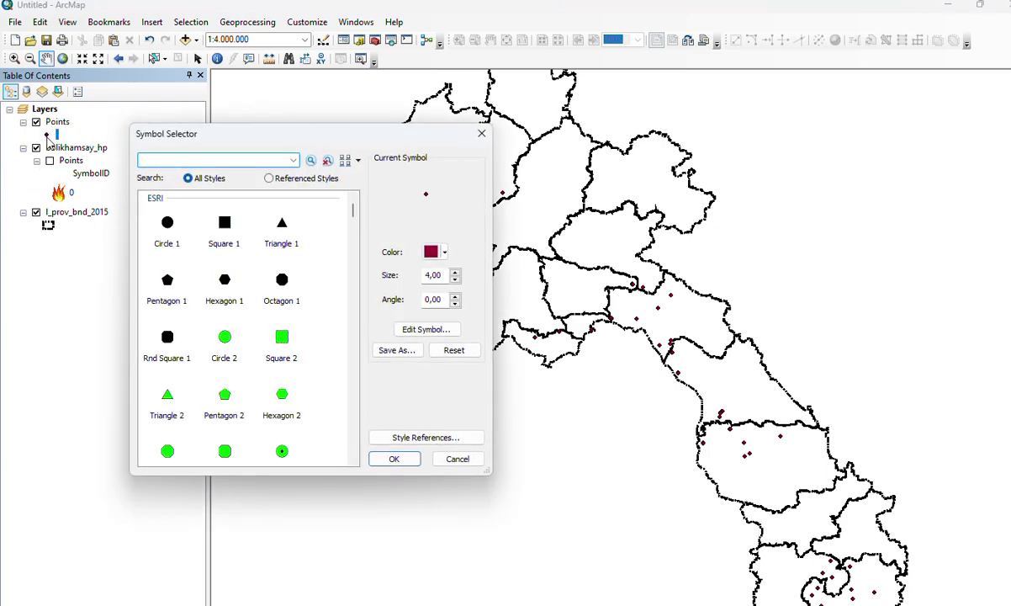
pyautogui.moveTo(356, 216); pyautogui.dragTo(347, 454)
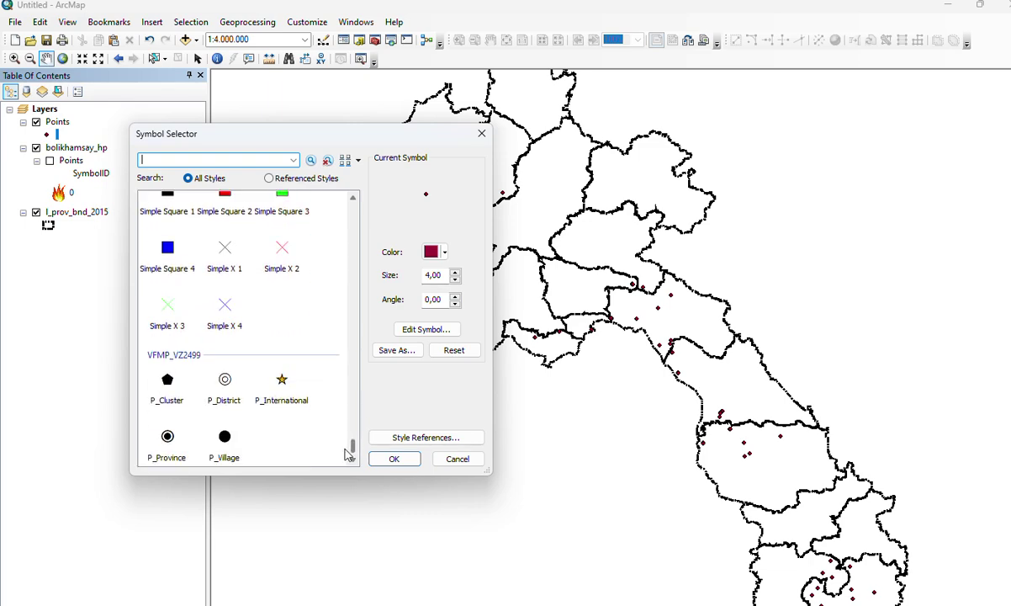
pyautogui.click(281, 394)
pyautogui.click(433, 252)
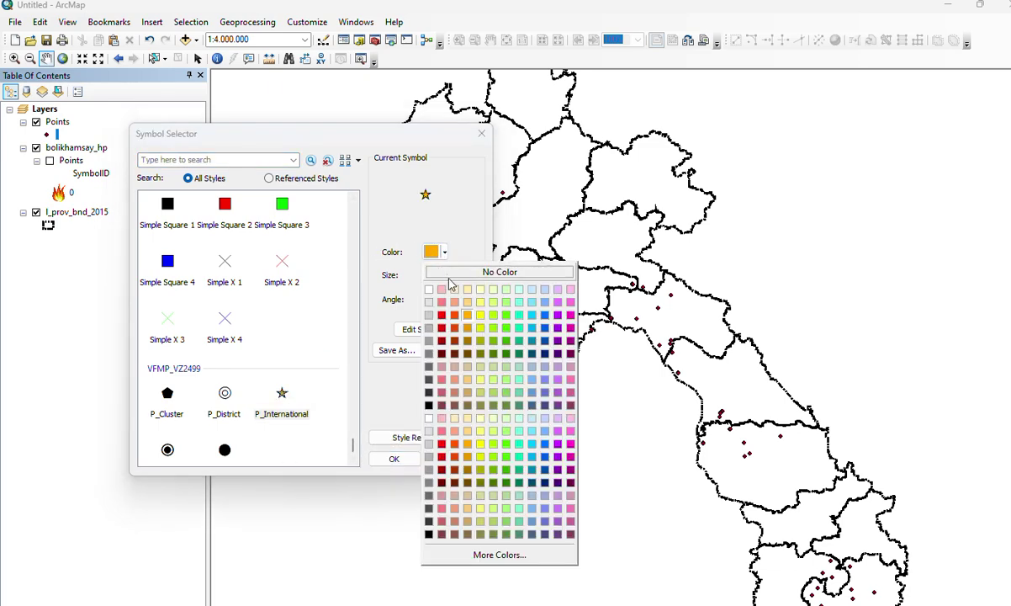
pyautogui.click(444, 328)
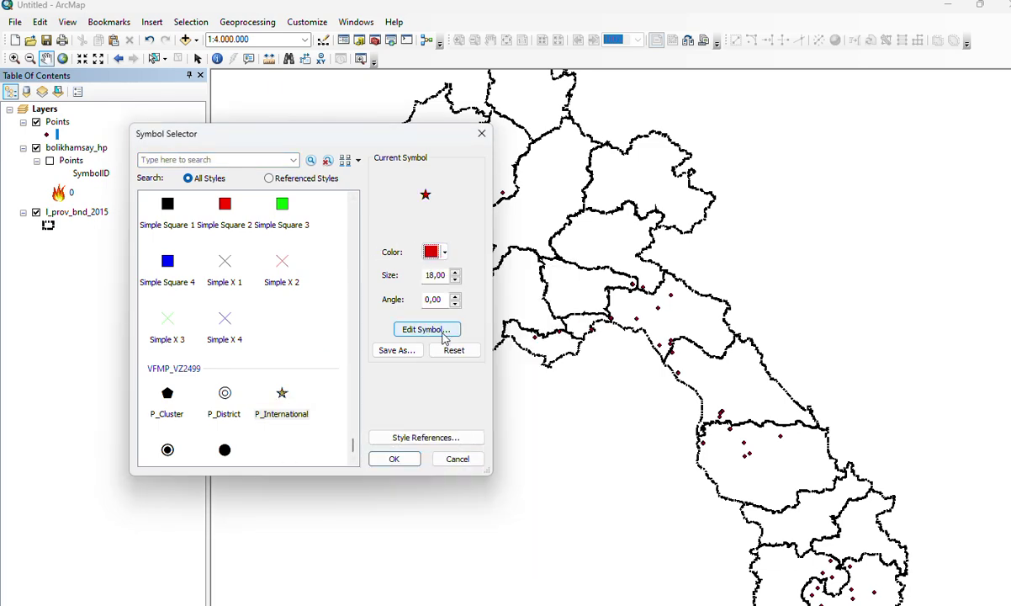
pyautogui.click(395, 459)
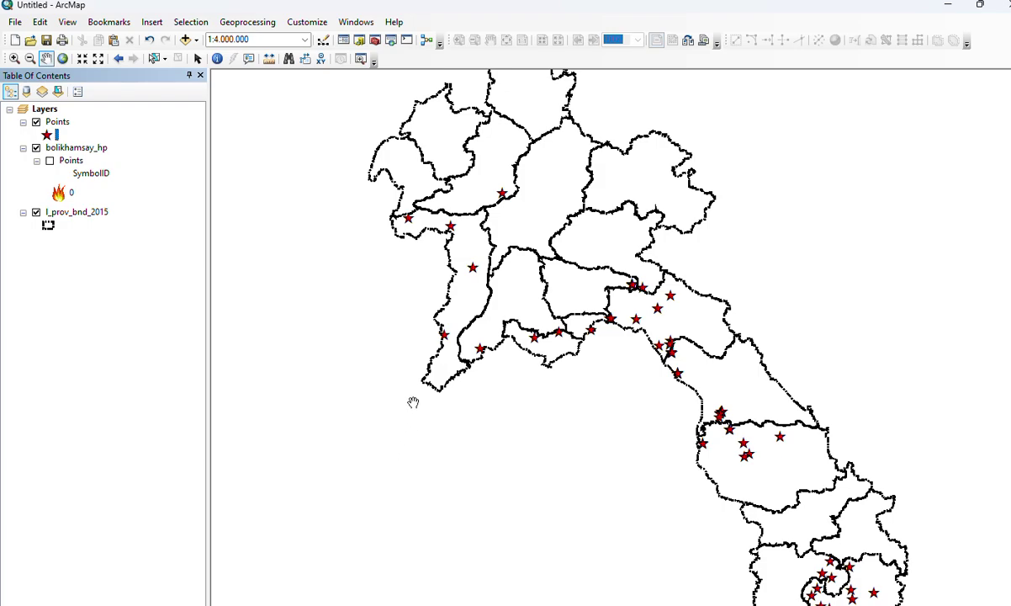
# Step: Change the top-level Points layer's symbol to Octagon 1 and colour it red
pyautogui.scroll(2, 635, 330)
pyautogui.scroll(1, 636, 330)
pyautogui.scroll(-3, 623, 324)
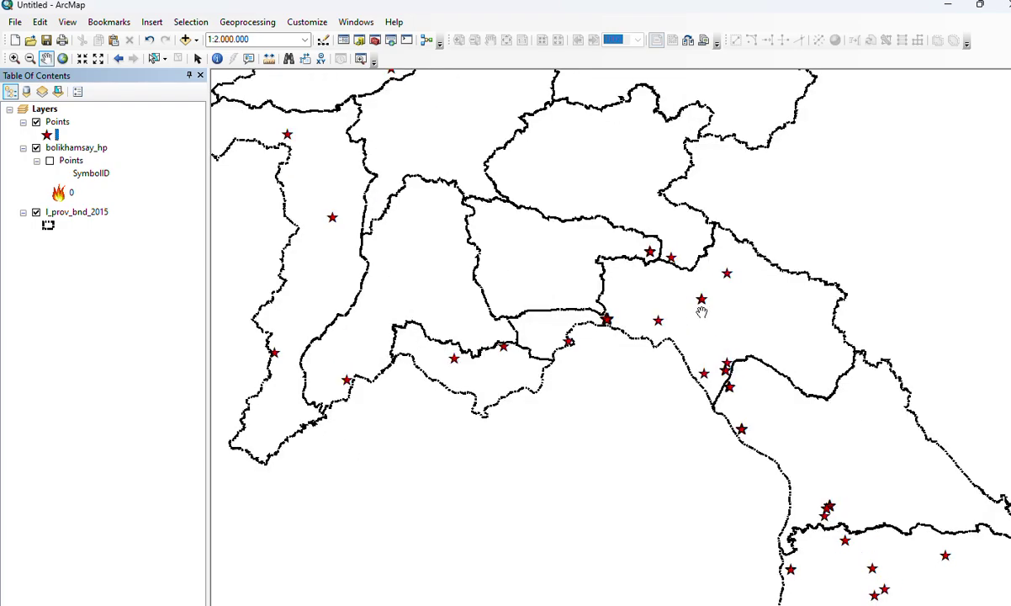
pyautogui.scroll(-1, 703, 326)
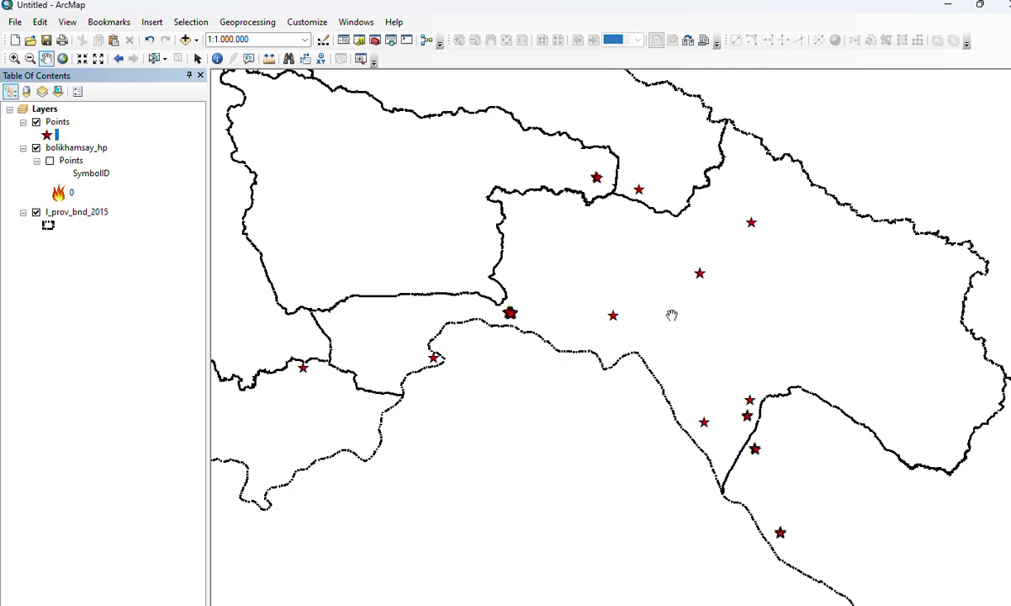
pyautogui.click(48, 135)
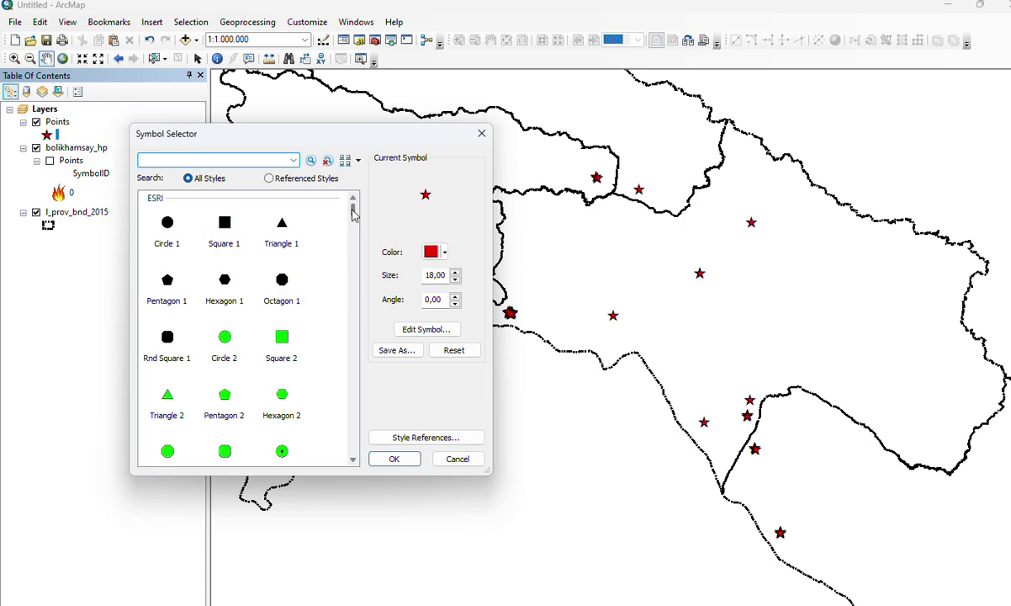
pyautogui.click(283, 281)
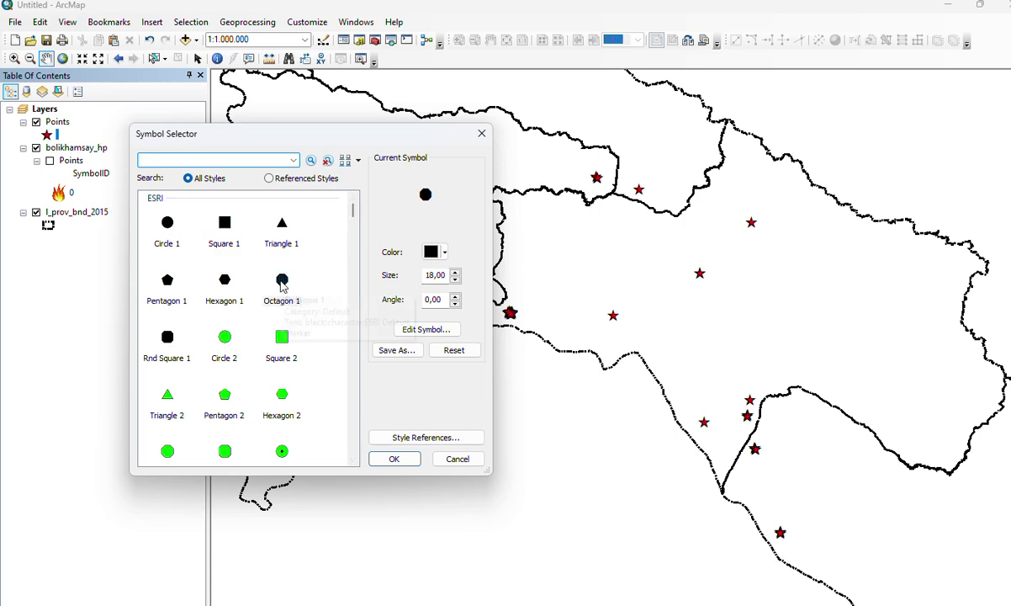
pyautogui.click(433, 251)
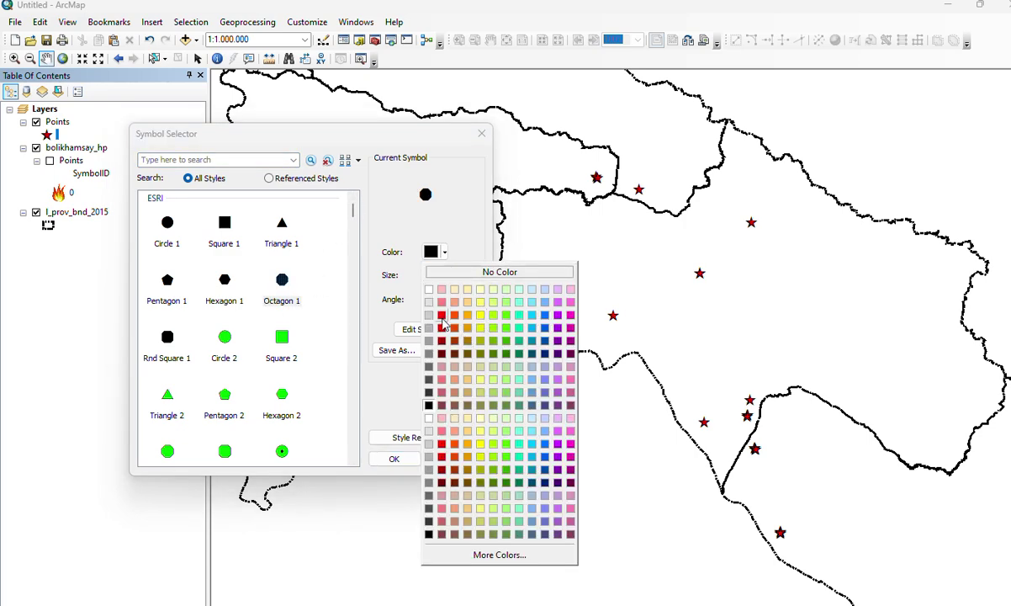
pyautogui.click(442, 319)
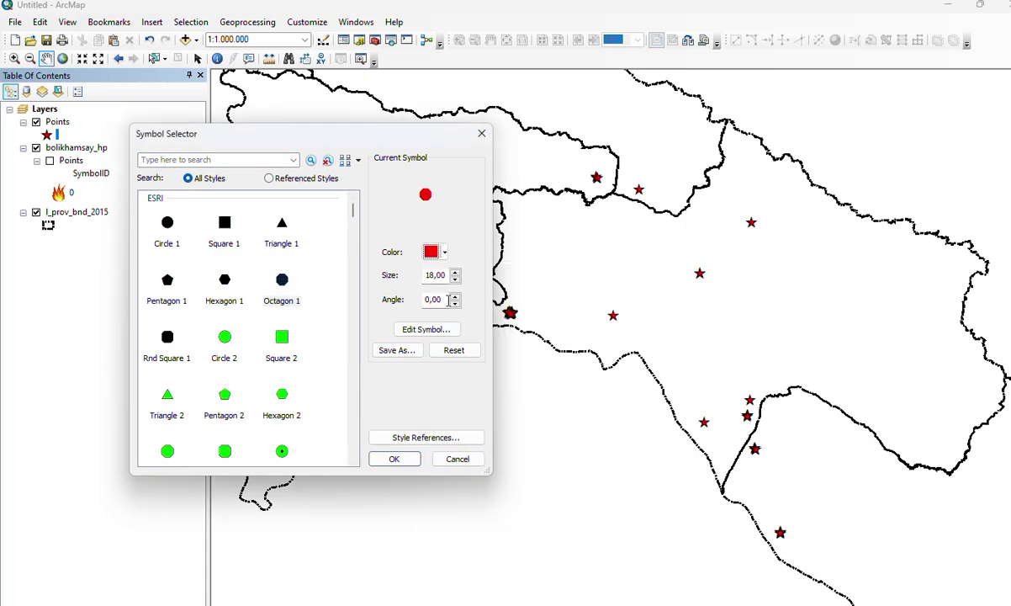
pyautogui.click(404, 458)
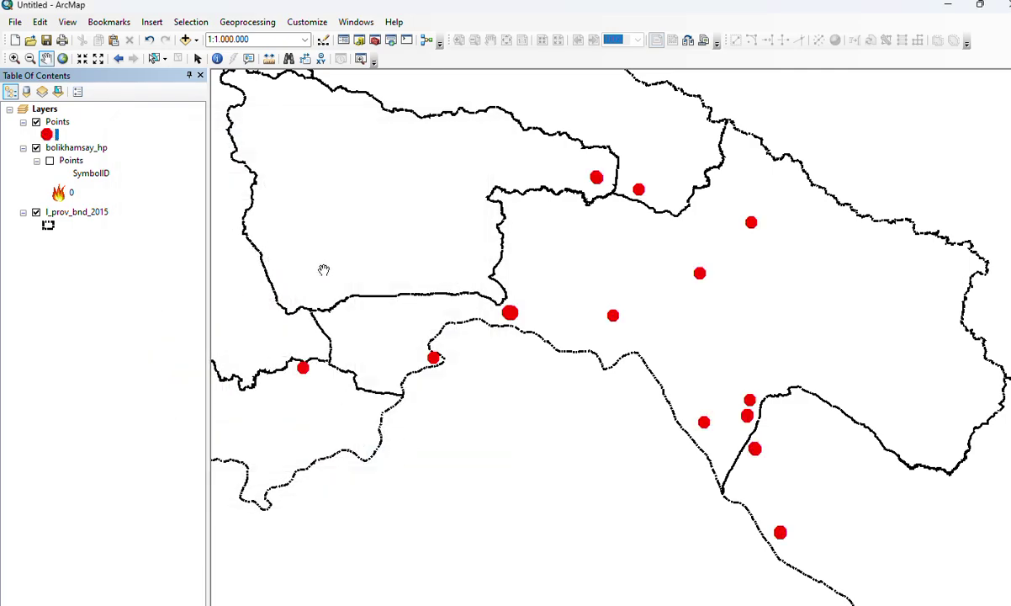
# Step: Open the Catalog and expand the GIS Servers connections
pyautogui.scroll(-2, 328, 269)
pyautogui.scroll(5, 328, 269)
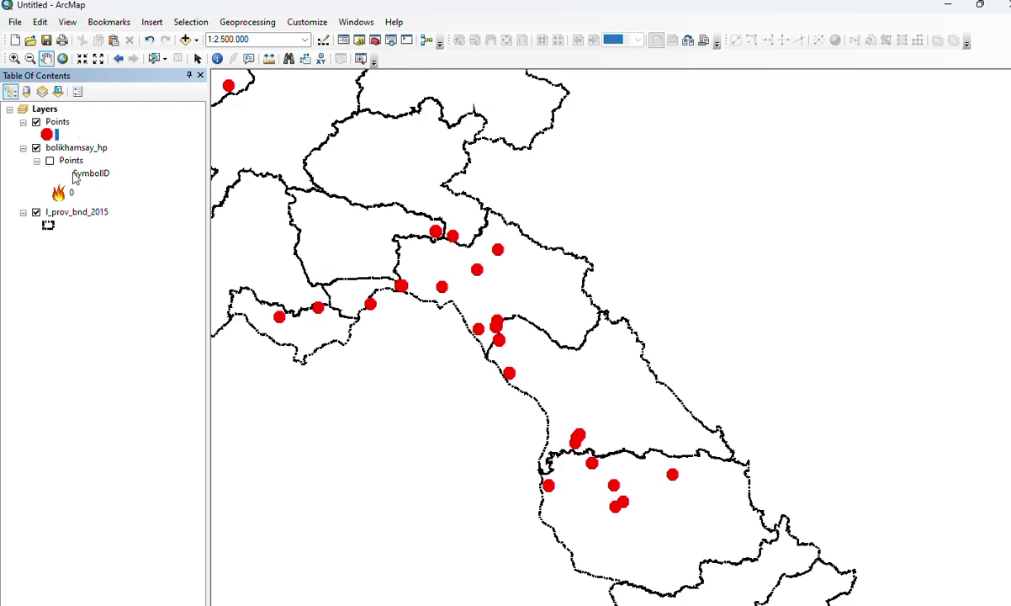
pyautogui.click(360, 40)
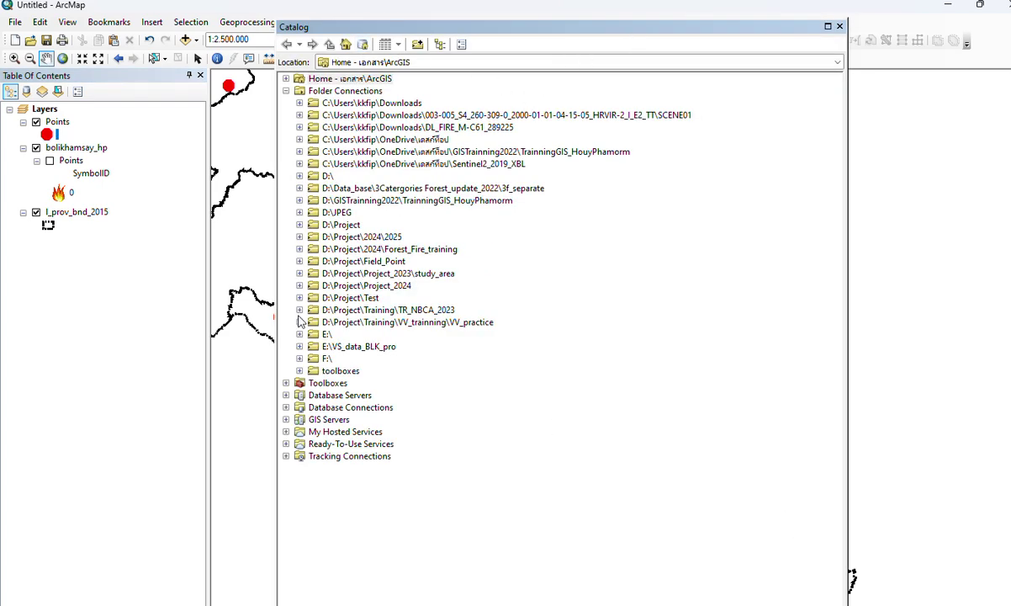
pyautogui.click(286, 420)
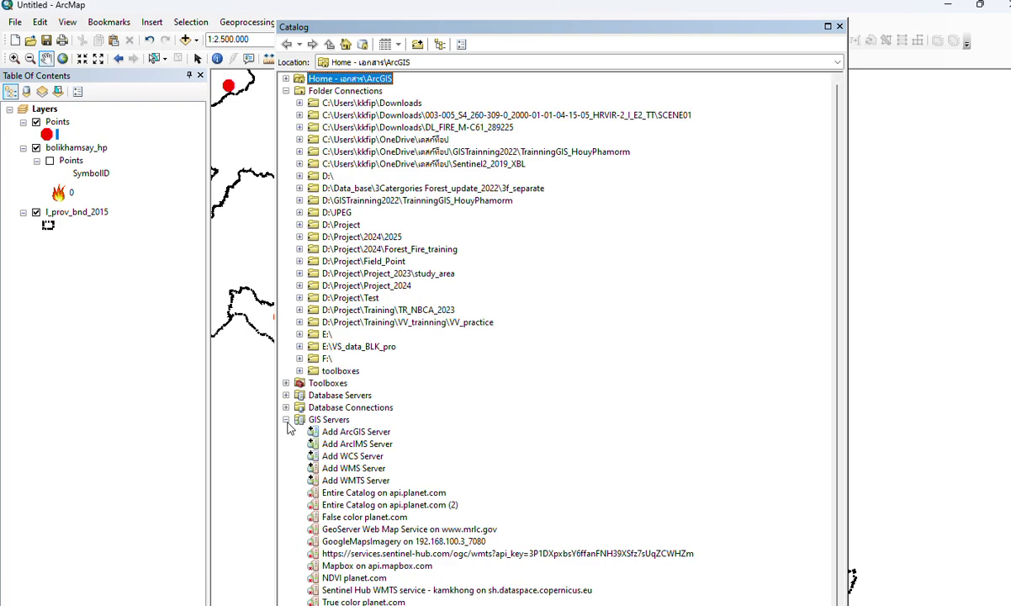
pyautogui.scroll(-1, 624, 387)
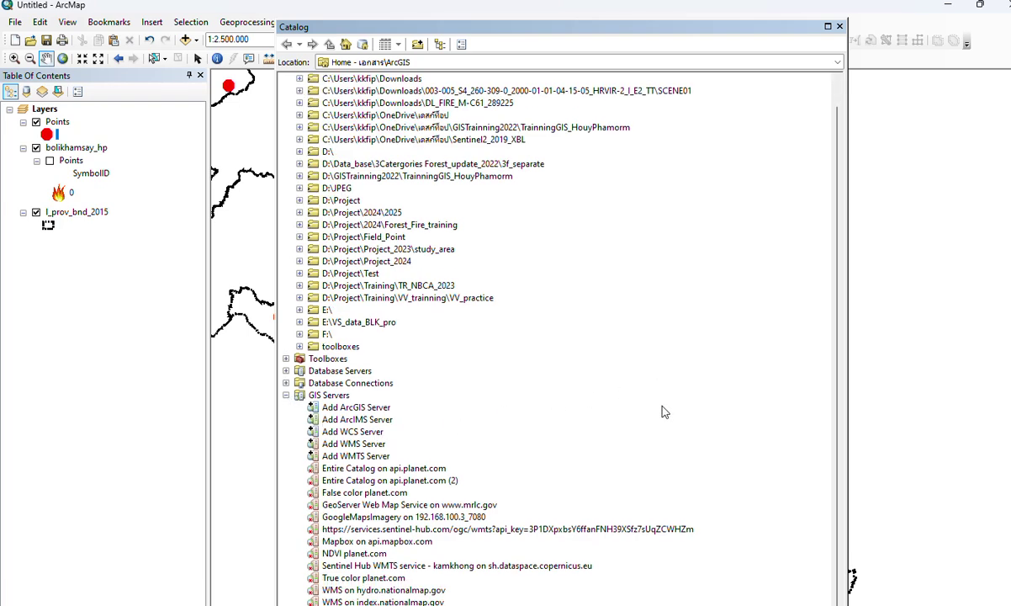
# Step: Try to connect to the Entire Catalog on api.planet.com server without entering login details
pyautogui.rightClick(395, 471)
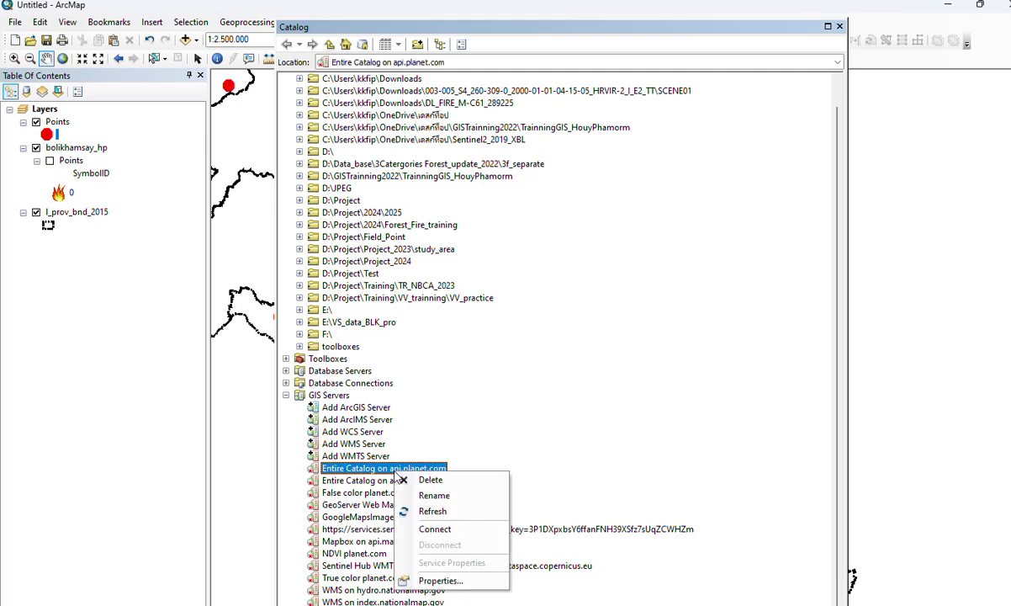
pyautogui.click(420, 526)
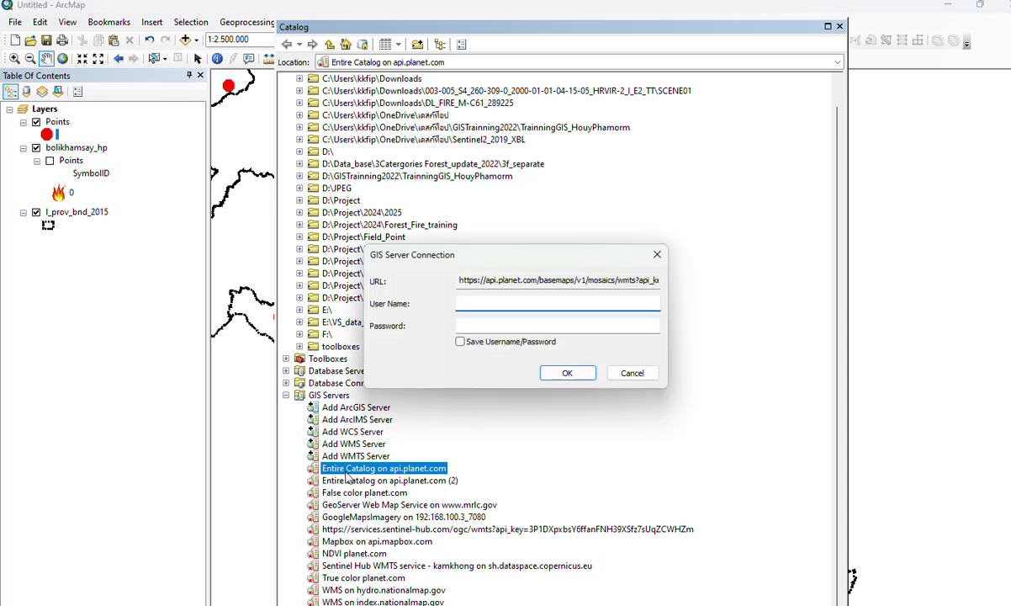
pyautogui.click(661, 259)
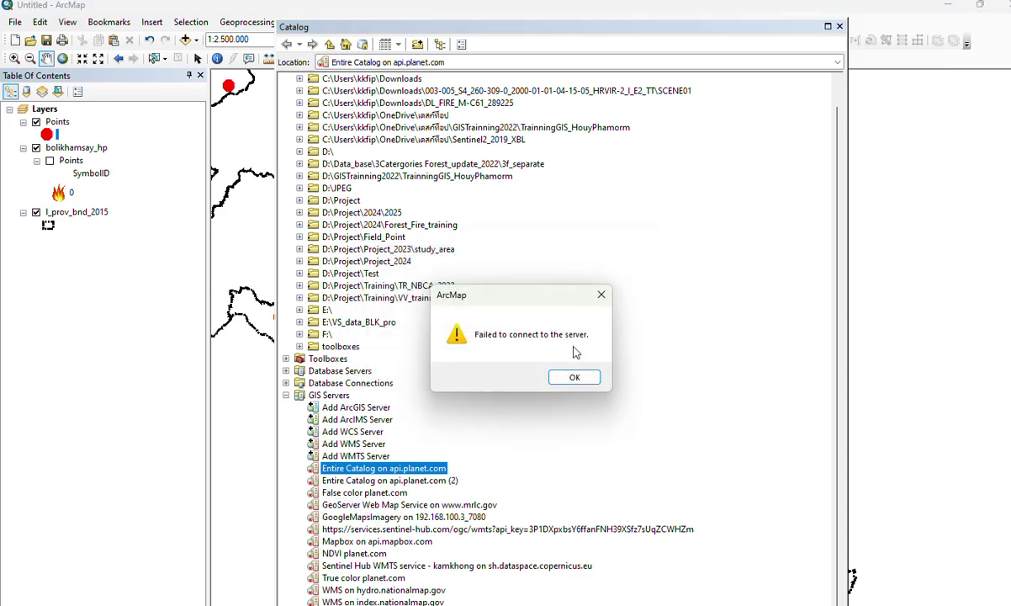
pyautogui.click(539, 354)
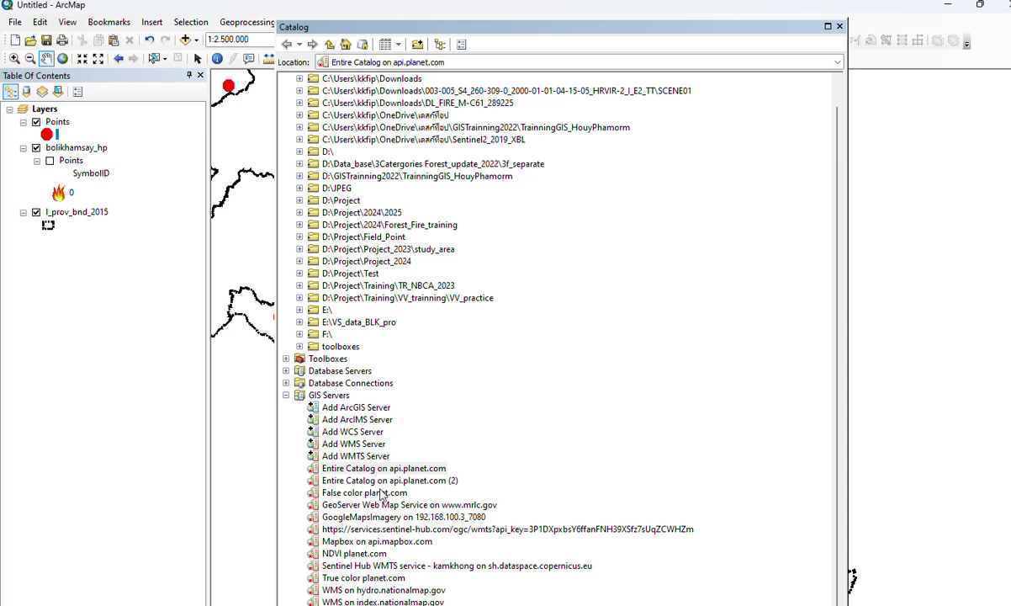
# Step: Connect to Entire Catalog on api.planet.com (2) and add the Planet Medres Visual 2025-01 Mosaic beneath the other map layers
pyautogui.rightClick(389, 484)
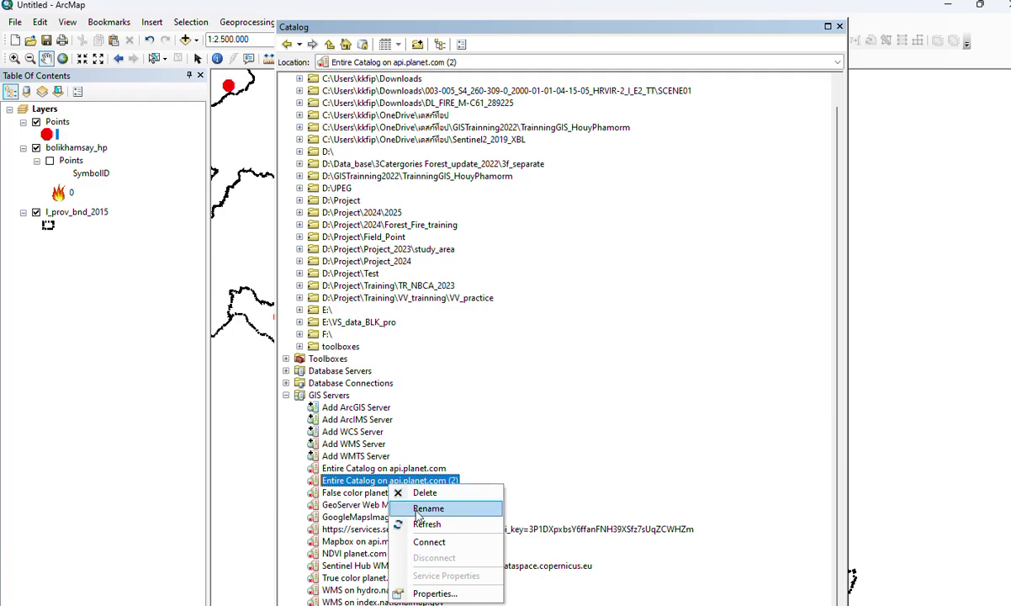
pyautogui.click(421, 544)
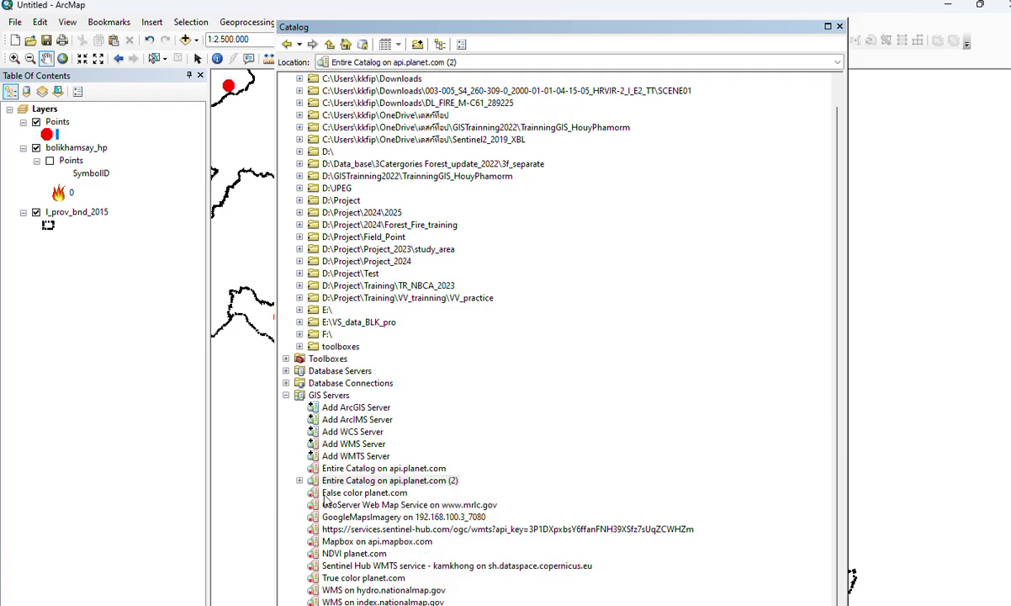
pyautogui.click(300, 481)
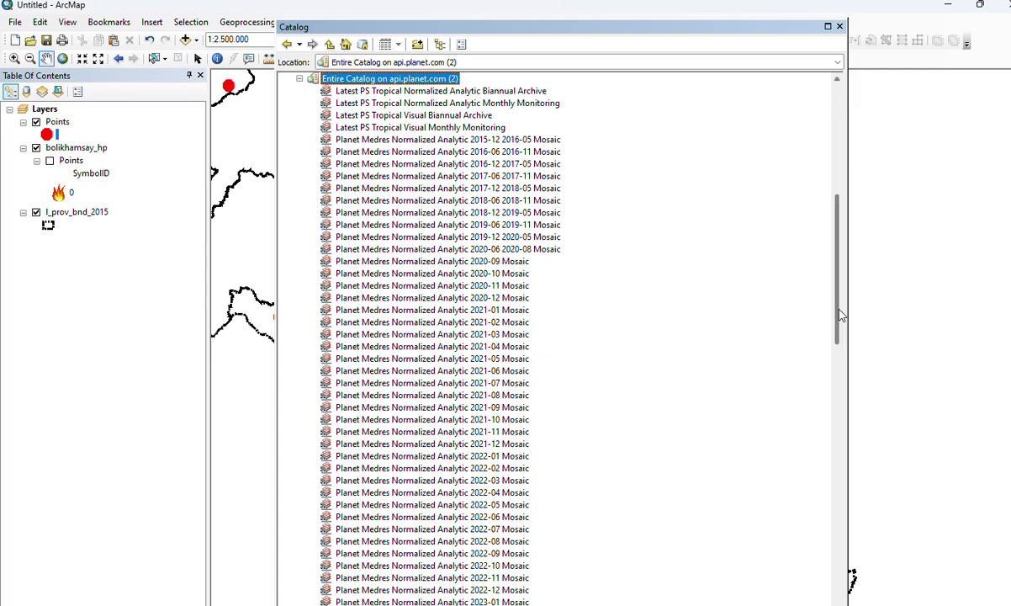
pyautogui.moveTo(838, 321); pyautogui.dragTo(838, 602)
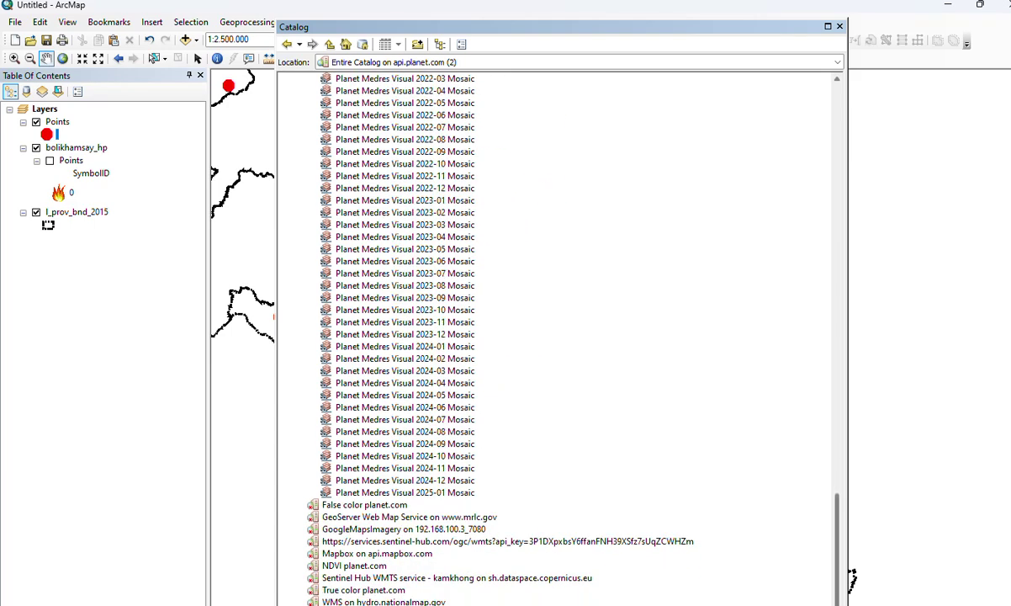
pyautogui.moveTo(411, 493); pyautogui.dragTo(230, 377)
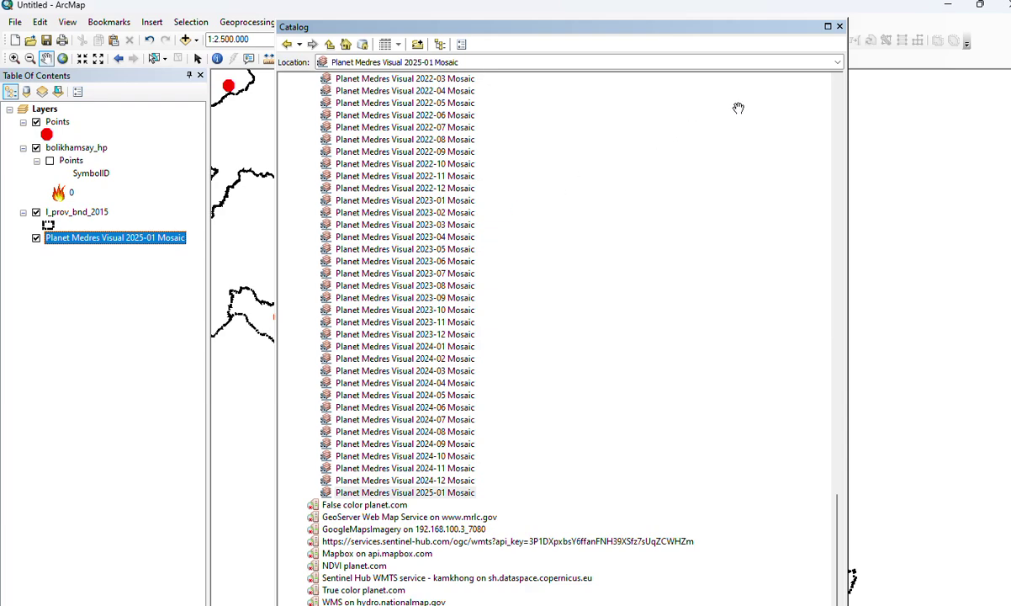
pyautogui.click(841, 27)
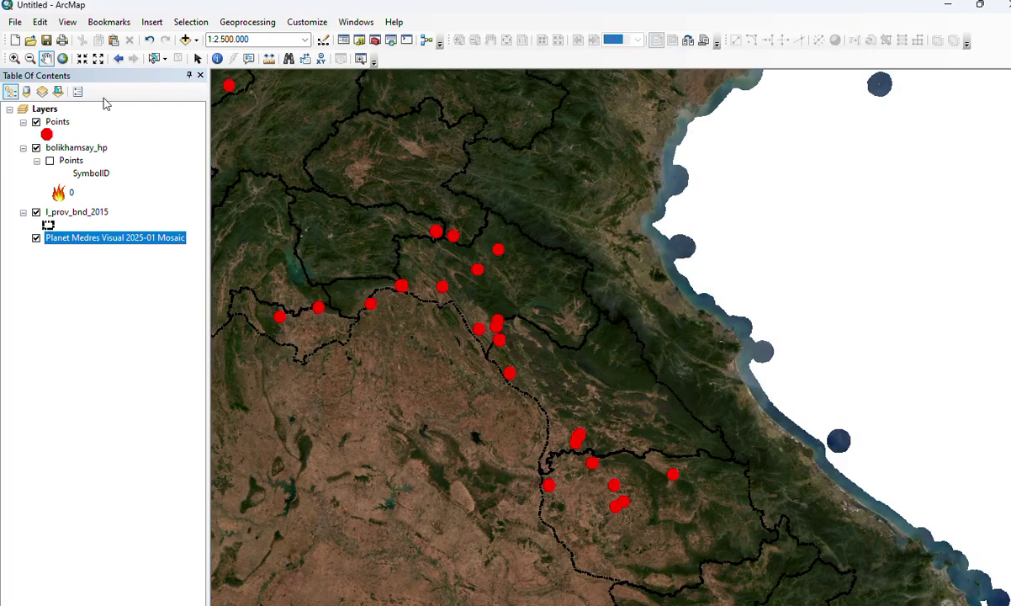
# Step: Examine the dense cluster of fire points just north of the border river against the satellite mosaic
pyautogui.click(15, 58)
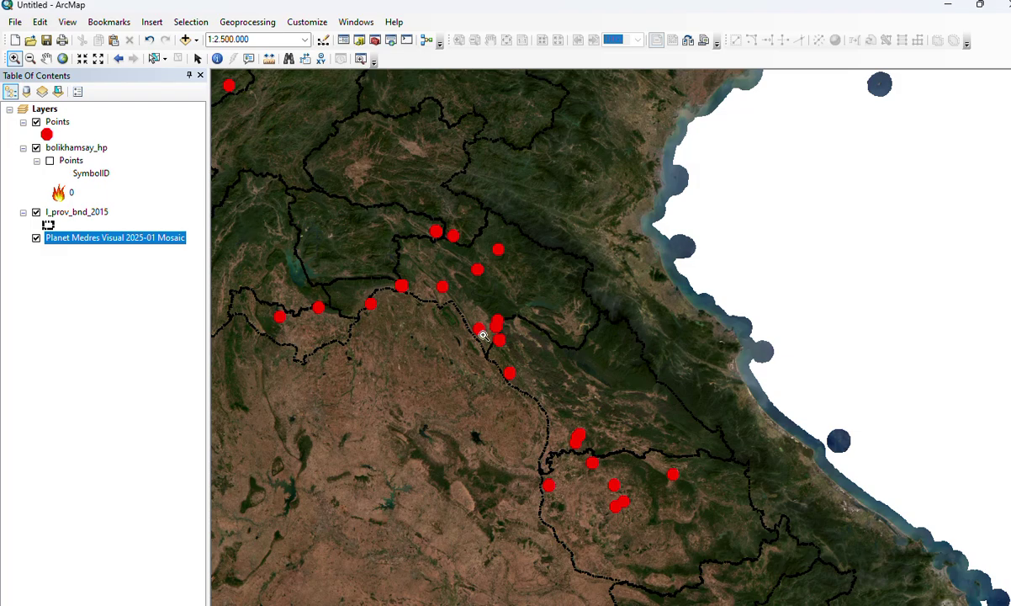
pyautogui.moveTo(378, 273); pyautogui.dragTo(431, 318)
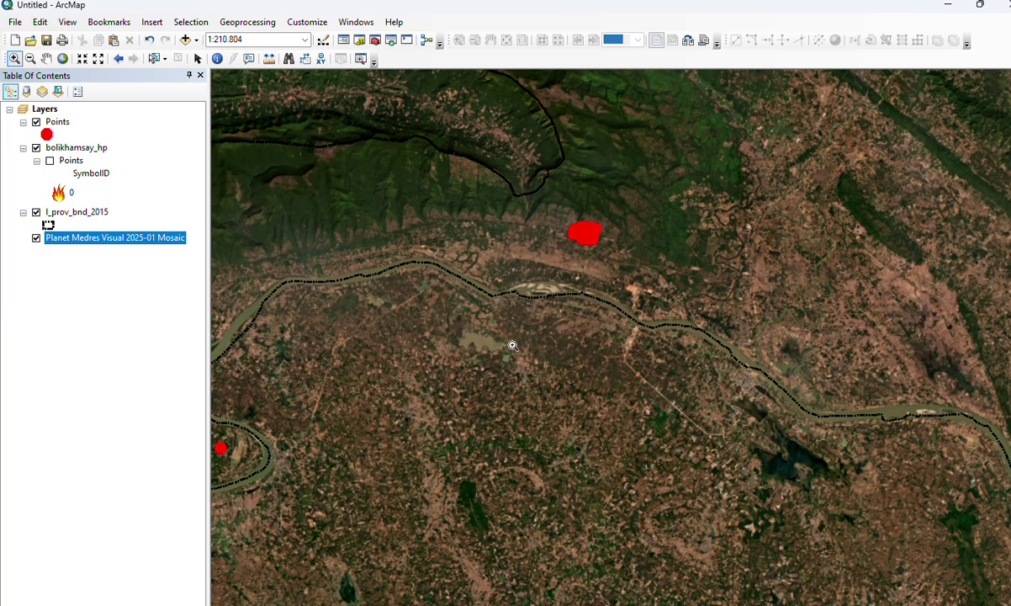
pyautogui.moveTo(522, 189); pyautogui.dragTo(596, 266)
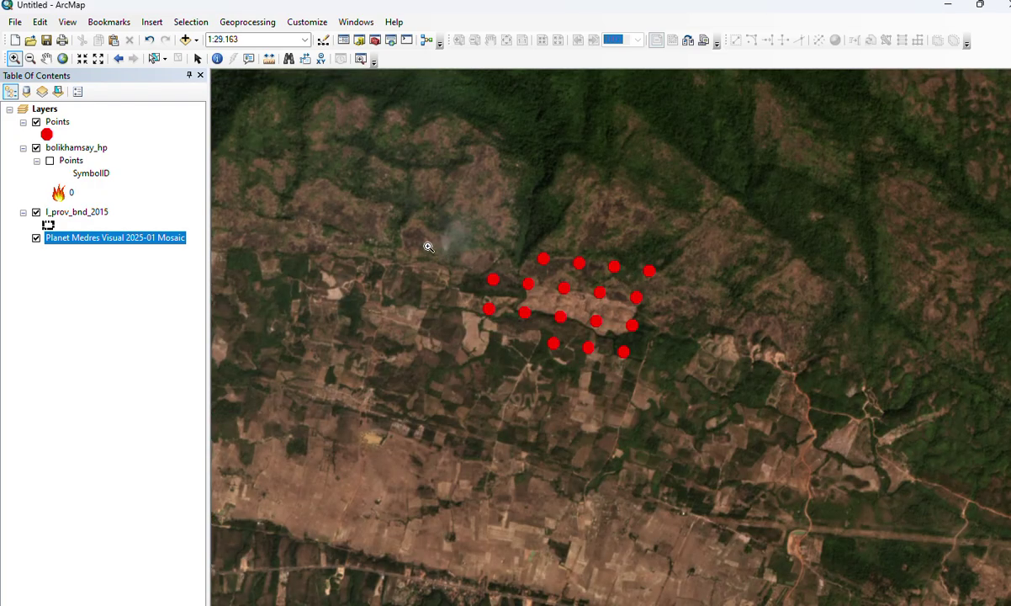
pyautogui.moveTo(412, 211); pyautogui.dragTo(479, 269)
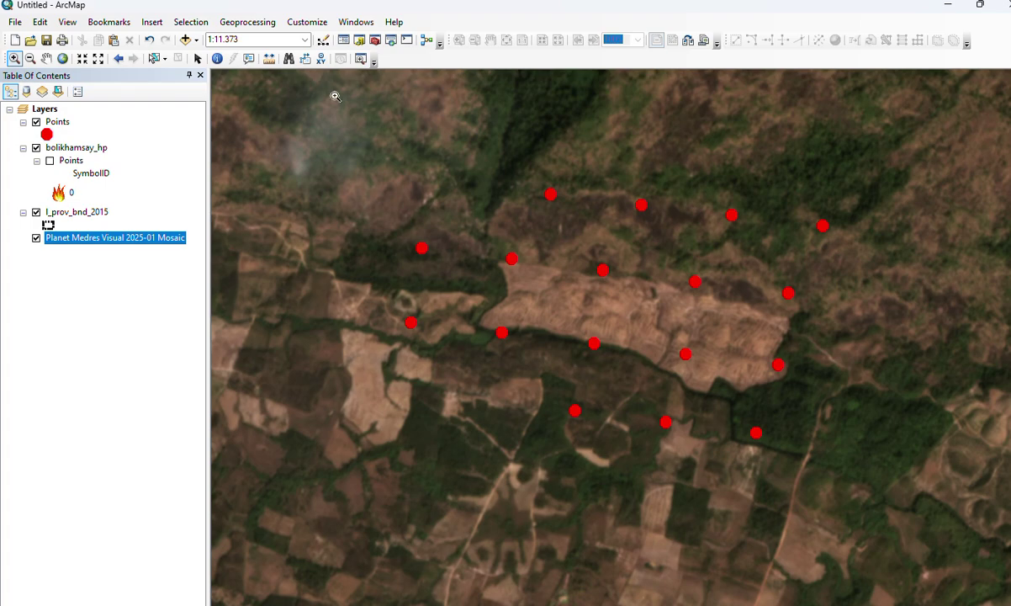
# Step: Start adding data to the map and browse to the Data_base folder on drive D
pyautogui.scroll(1, 568, 338)
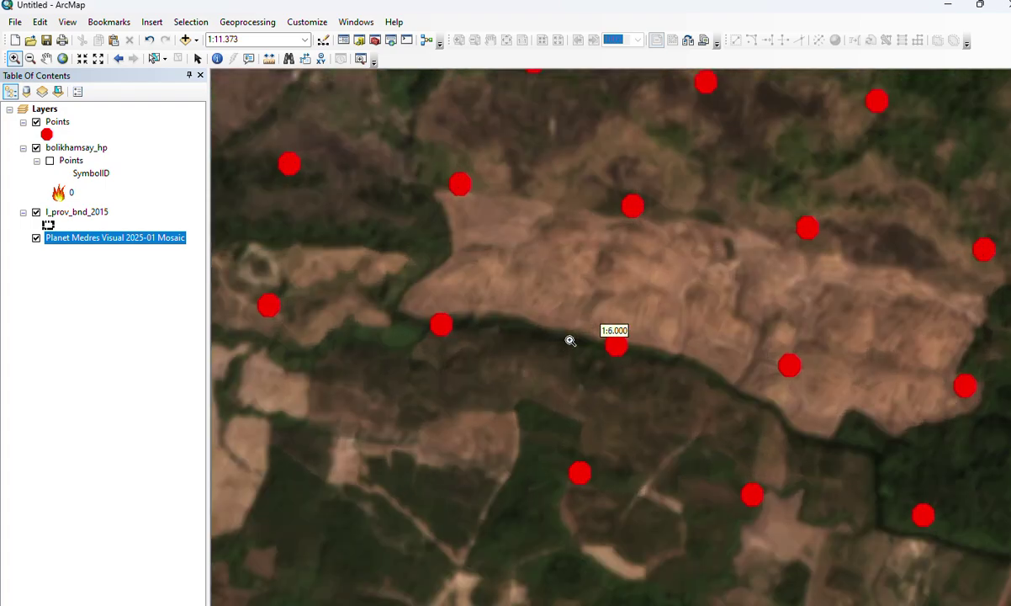
pyautogui.scroll(-2, 570, 340)
pyautogui.scroll(-3, 571, 340)
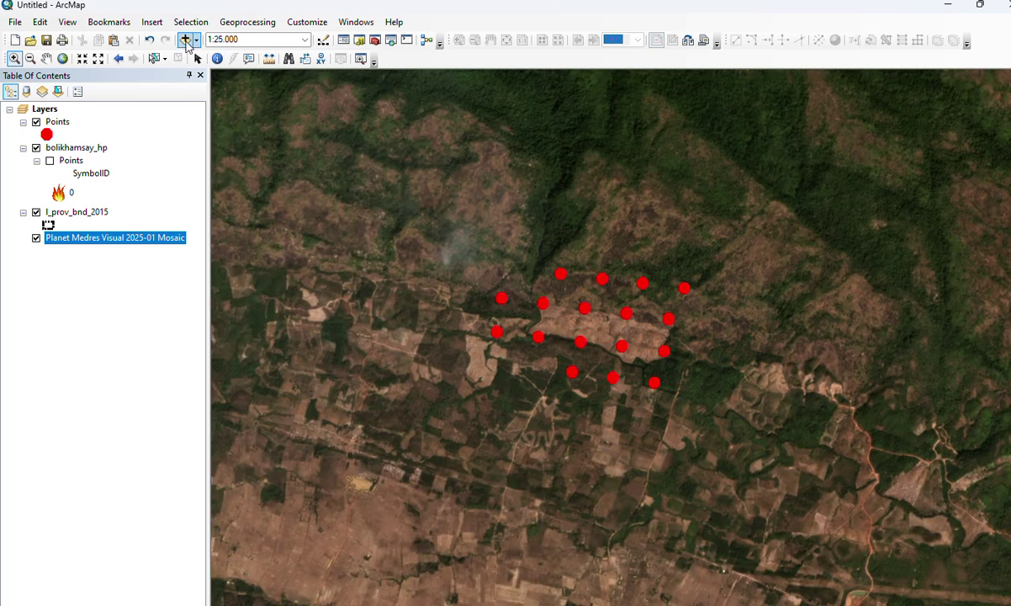
pyautogui.click(185, 39)
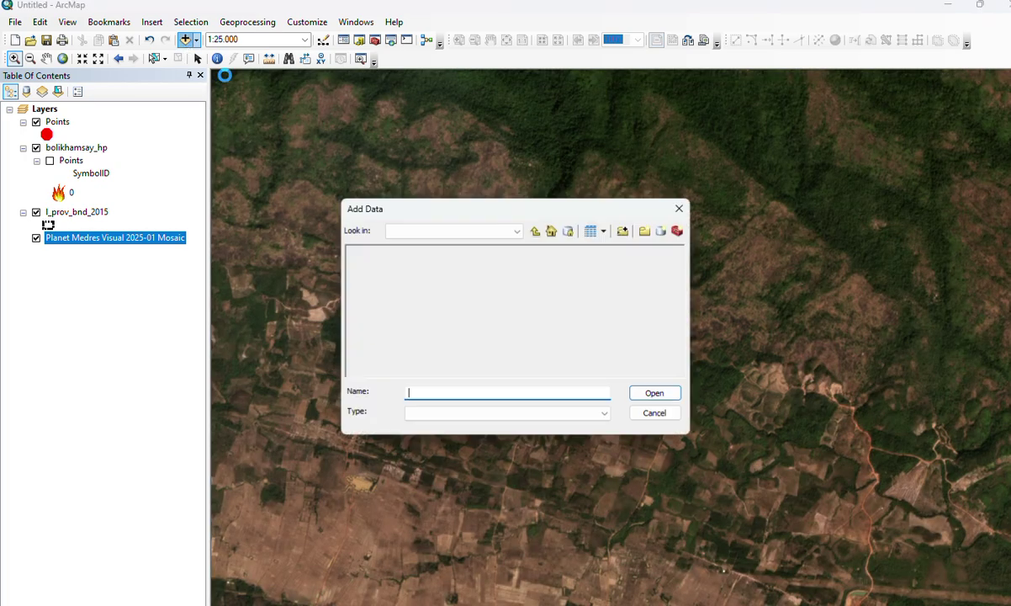
pyautogui.click(534, 234)
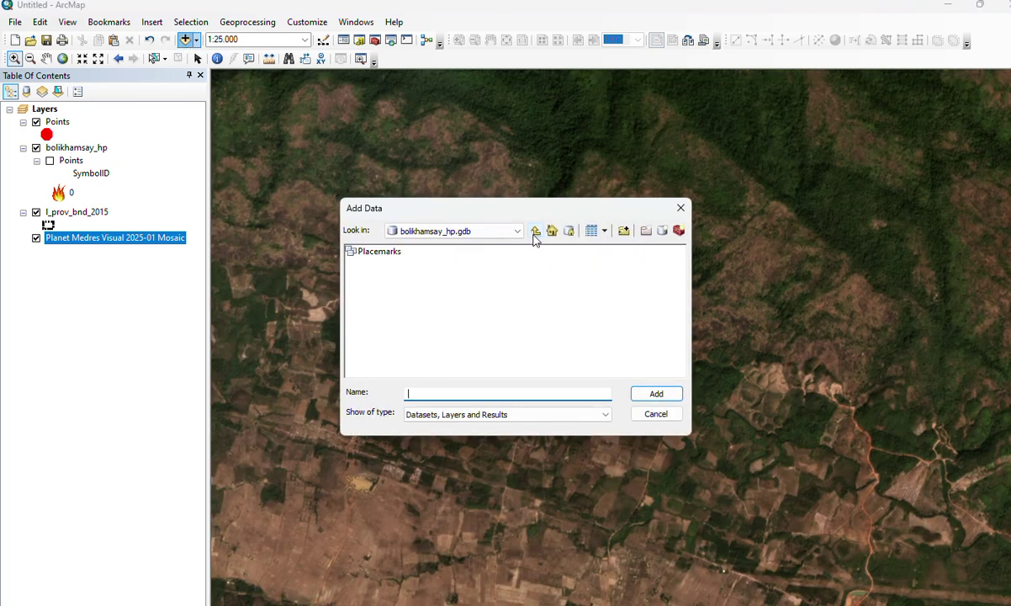
pyautogui.click(534, 235)
pyautogui.click(534, 235)
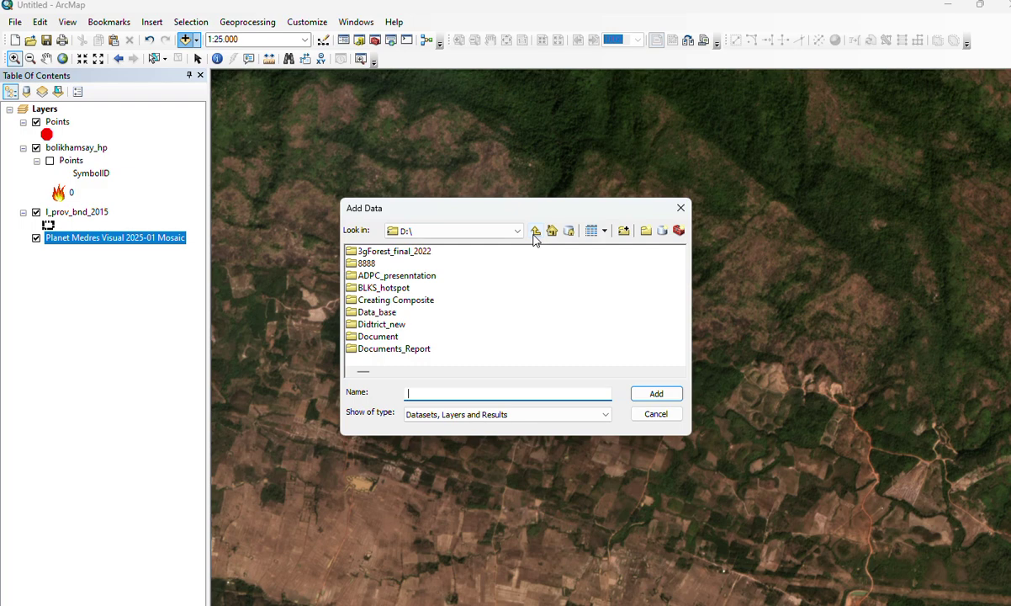
pyautogui.scroll(-5, 447, 318)
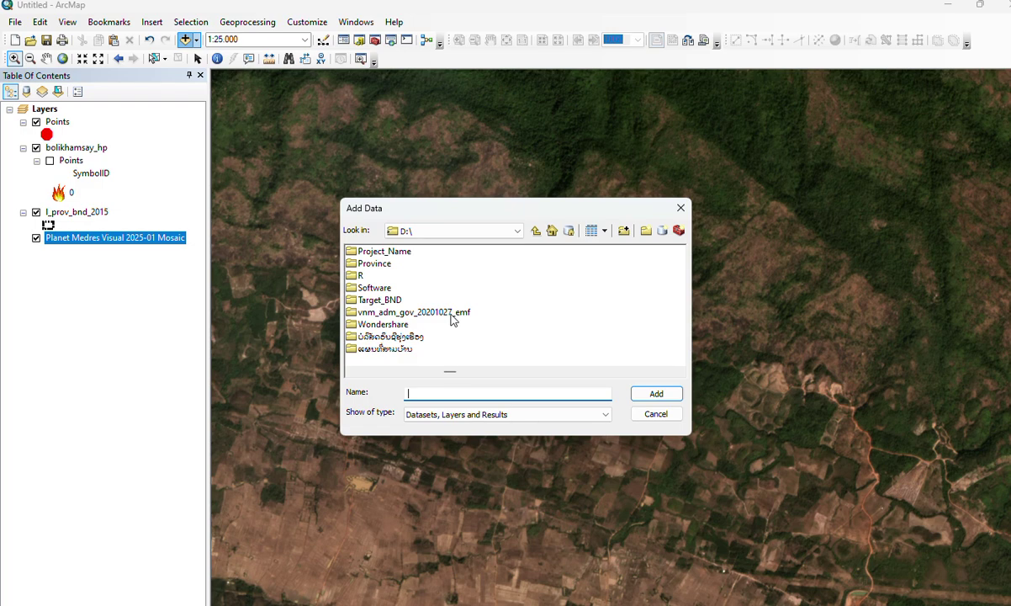
pyautogui.scroll(3, 452, 318)
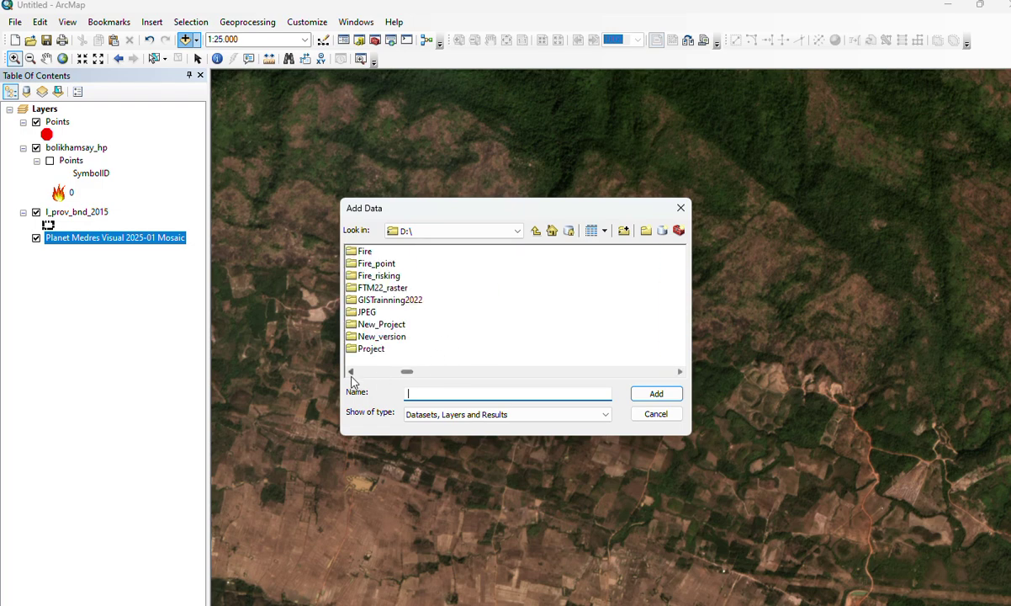
pyautogui.scroll(2, 353, 380)
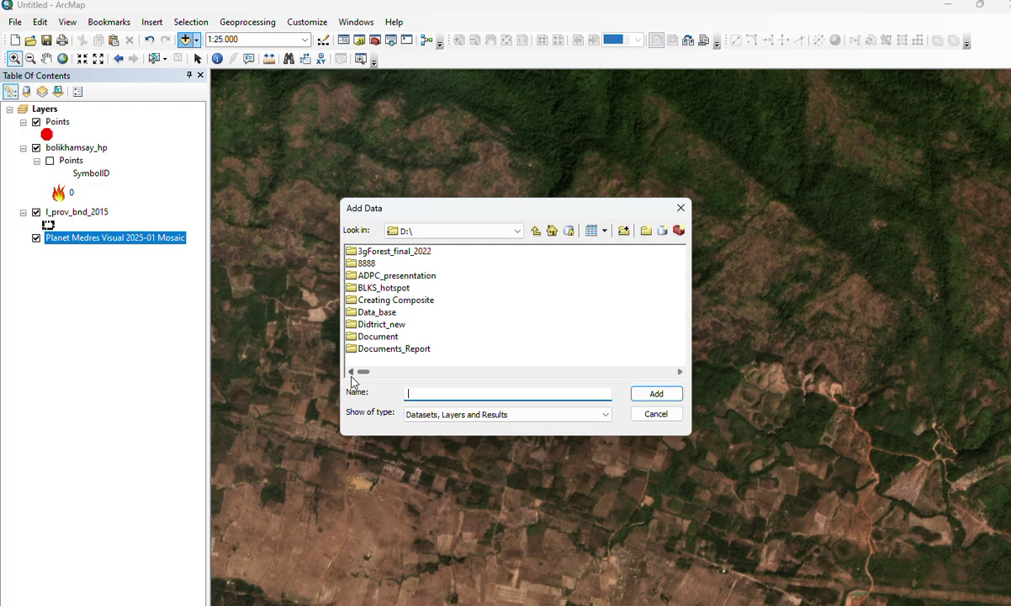
pyautogui.doubleClick(362, 311)
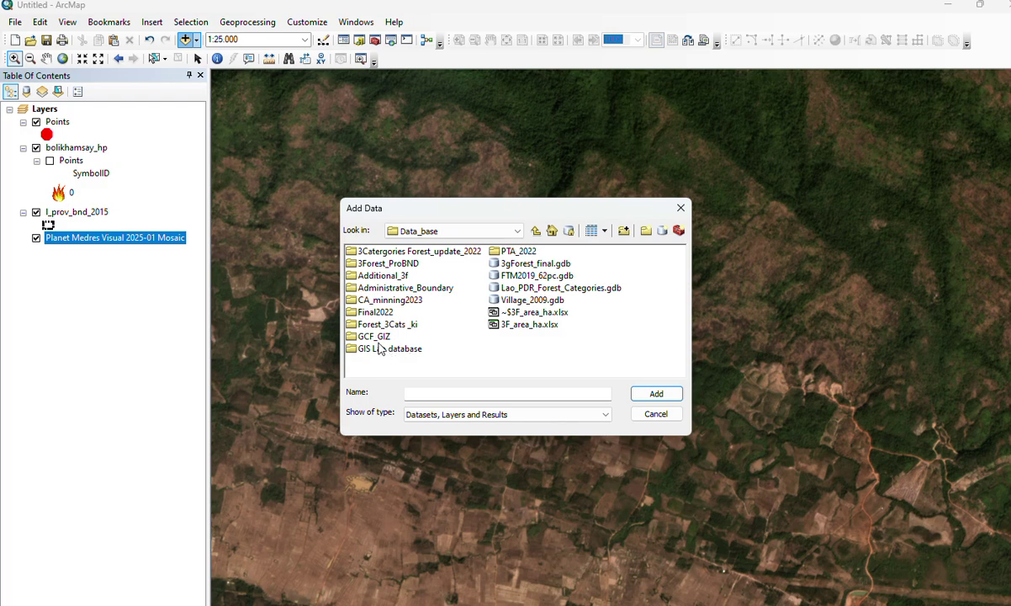
# Step: Look through the VillageBnd shapefiles in the Administrative_Boundary folder, and return to Data_base
pyautogui.doubleClick(394, 288)
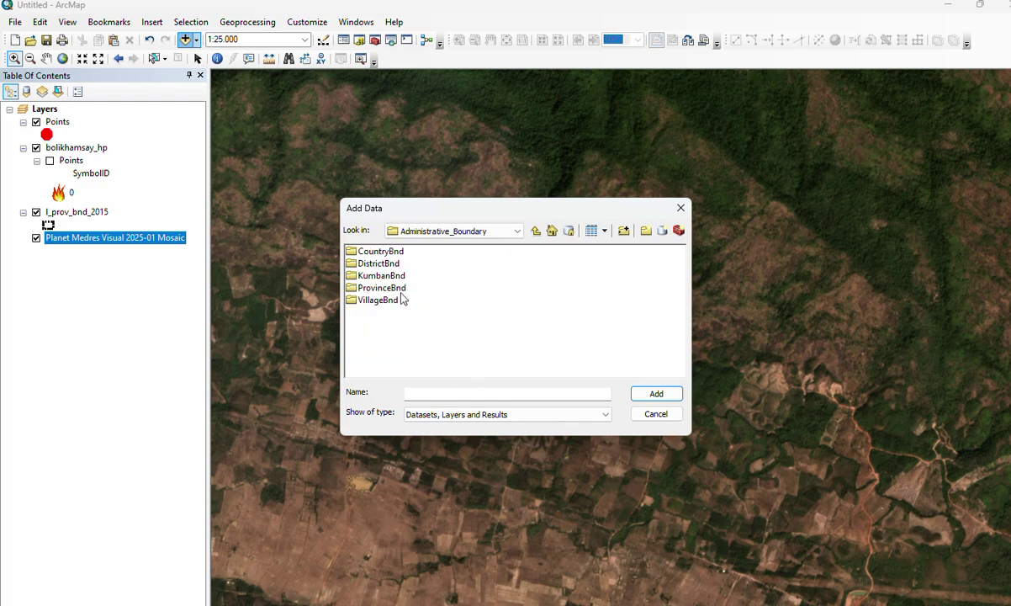
pyautogui.click(378, 301)
pyautogui.doubleClick(378, 301)
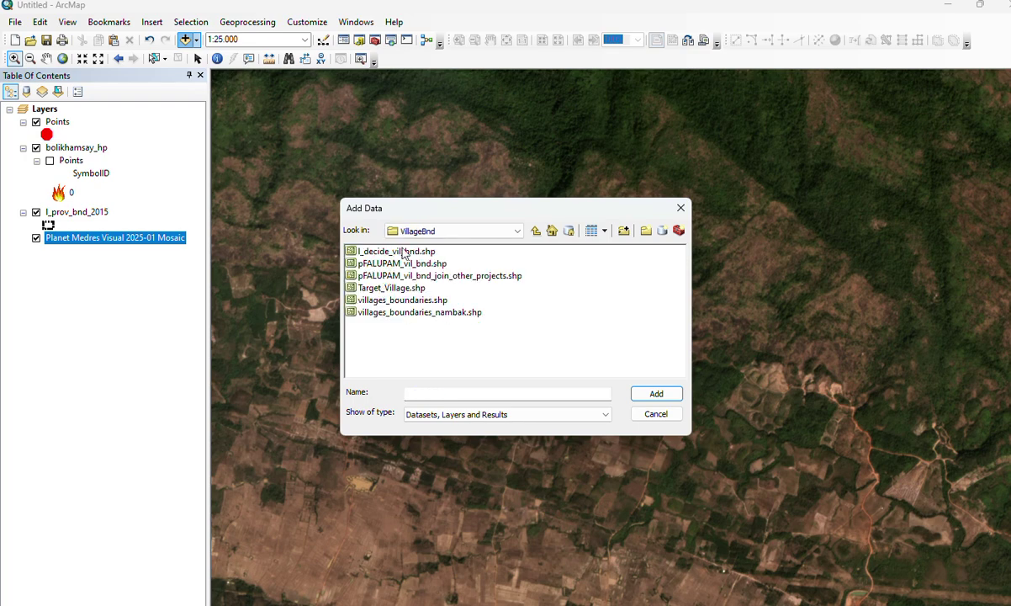
pyautogui.click(536, 232)
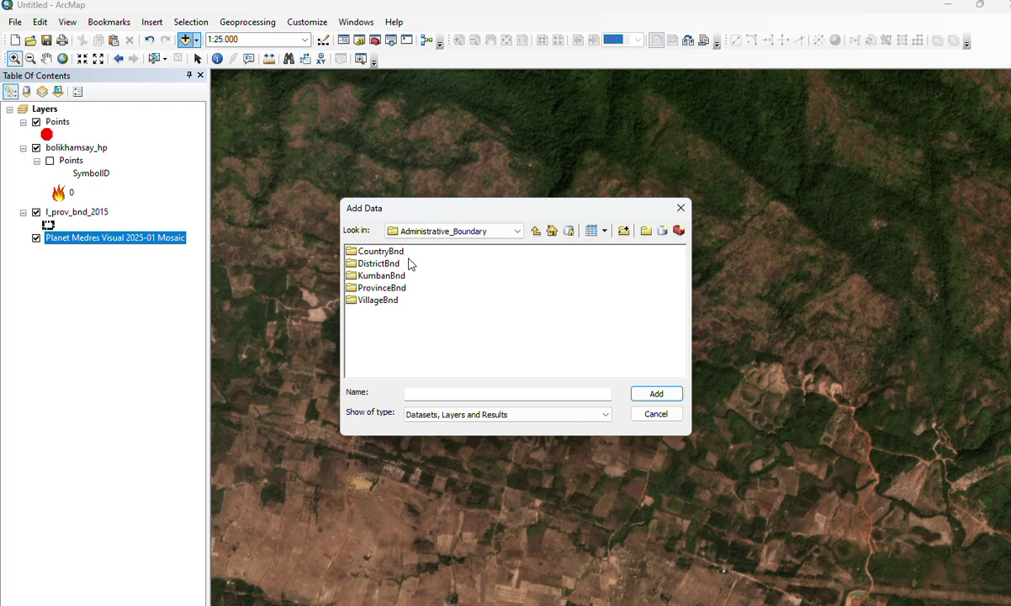
pyautogui.click(536, 232)
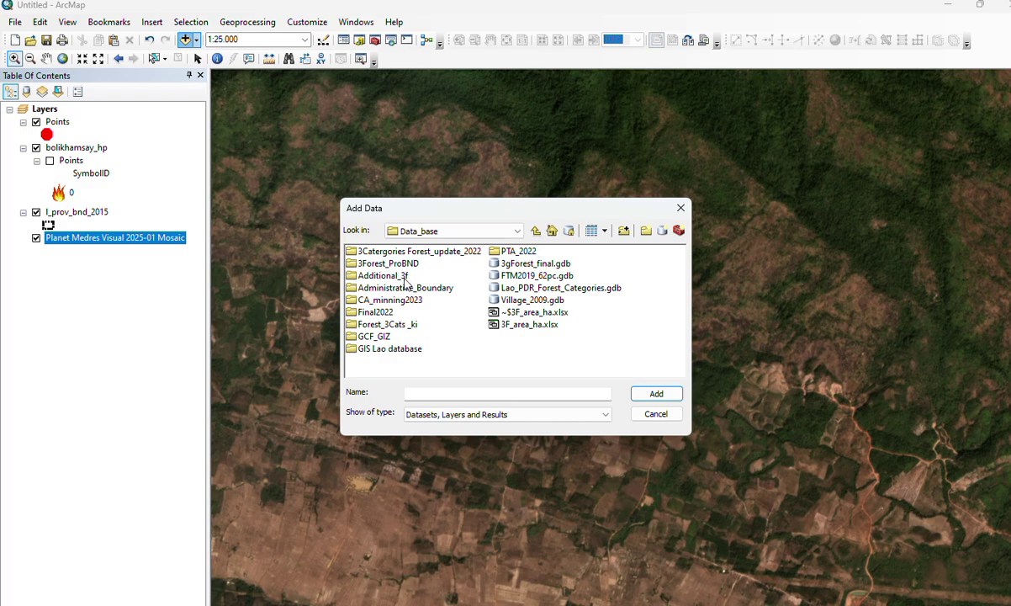
# Step: Add roads.shp from the roads folder of GIS Lao database to the map
pyautogui.doubleClick(383, 349)
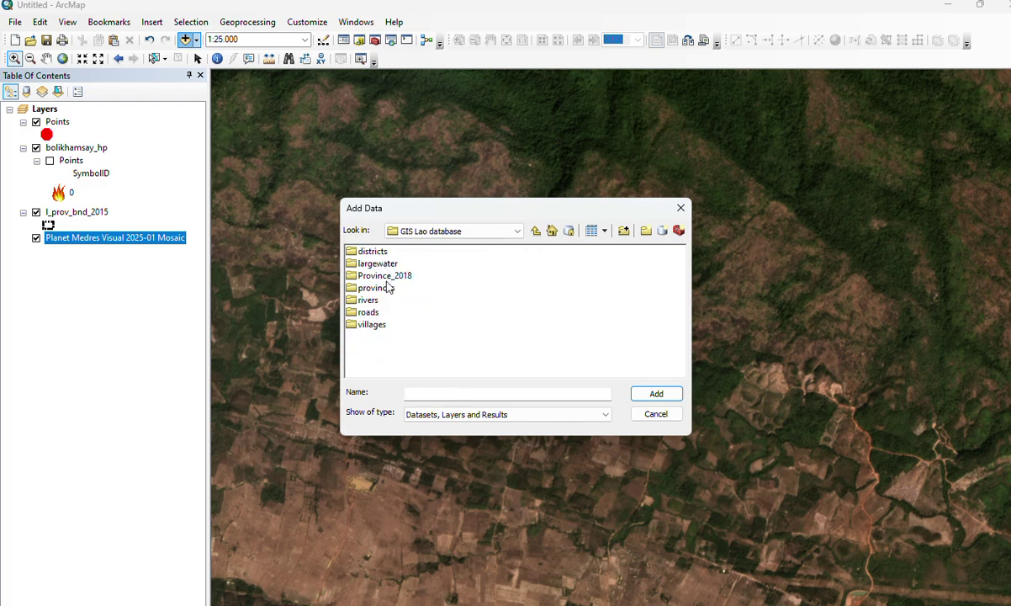
pyautogui.doubleClick(369, 313)
pyautogui.click(370, 254)
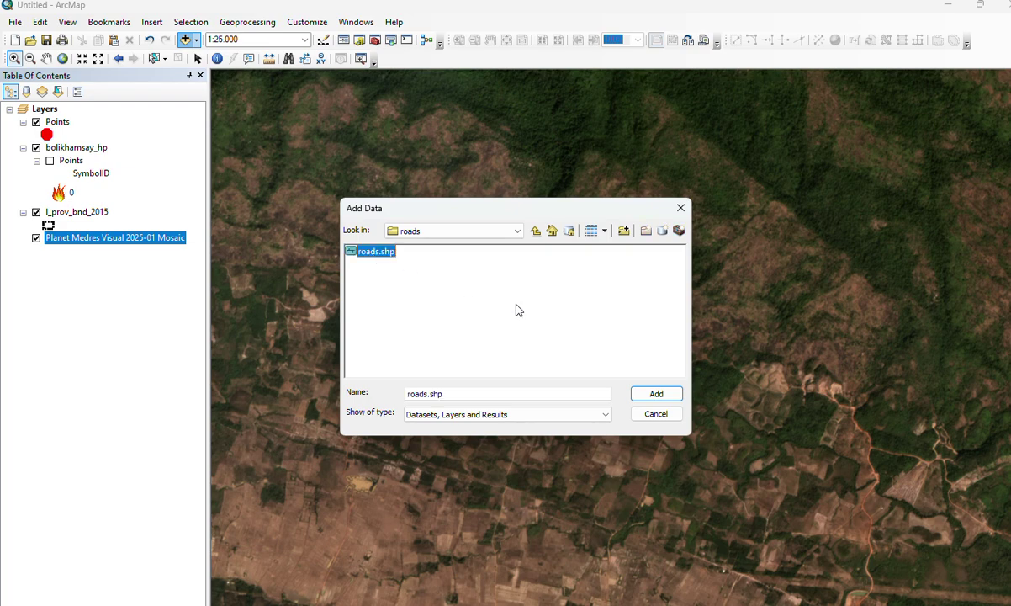
pyautogui.click(657, 394)
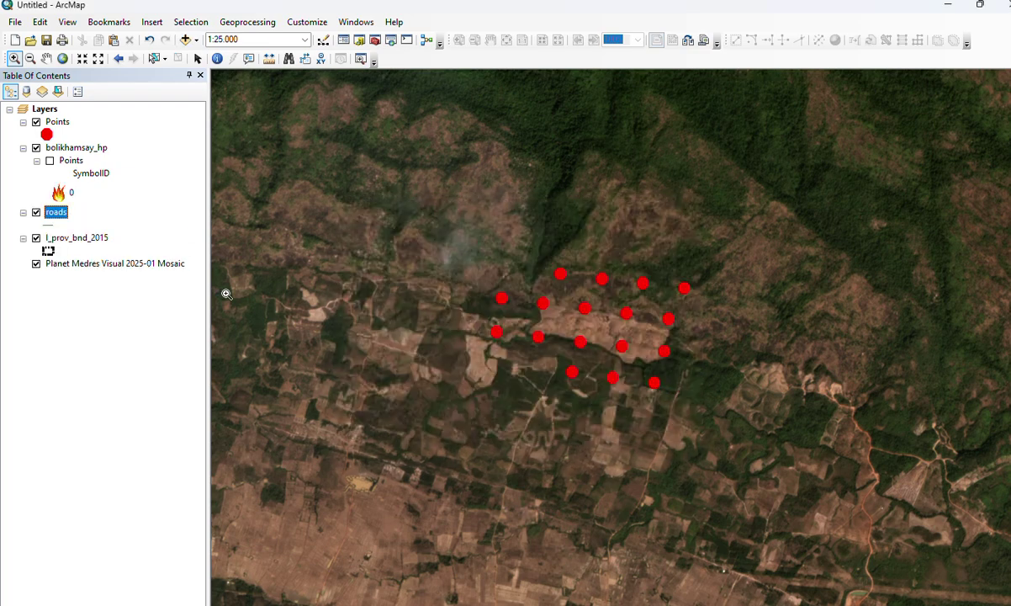
# Step: Symbolize the roads layer with the red Highway Ramp line style and increase its line width
pyautogui.click(52, 225)
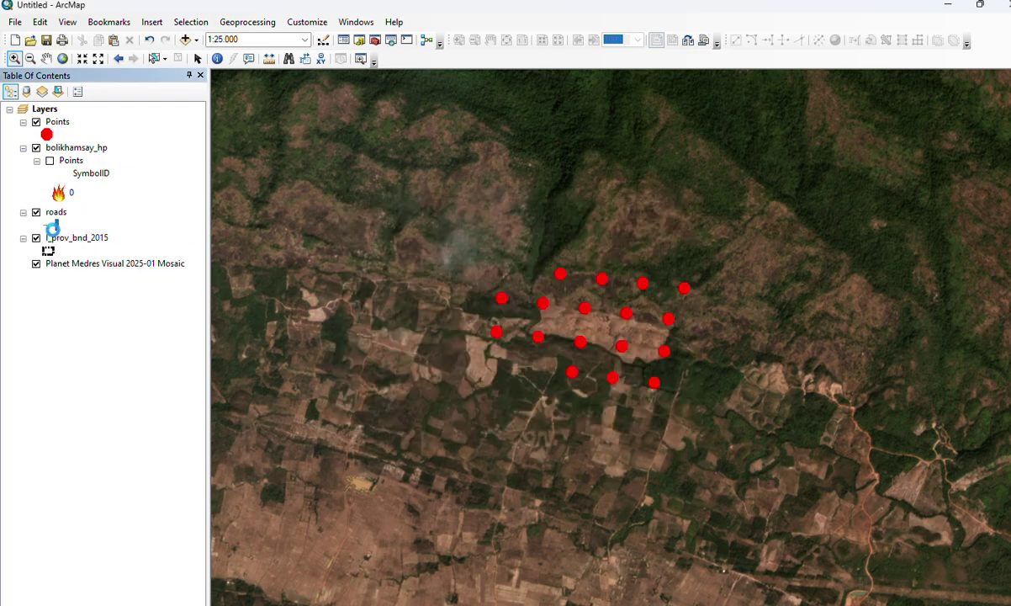
pyautogui.click(223, 301)
pyautogui.click(396, 457)
pyautogui.click(51, 224)
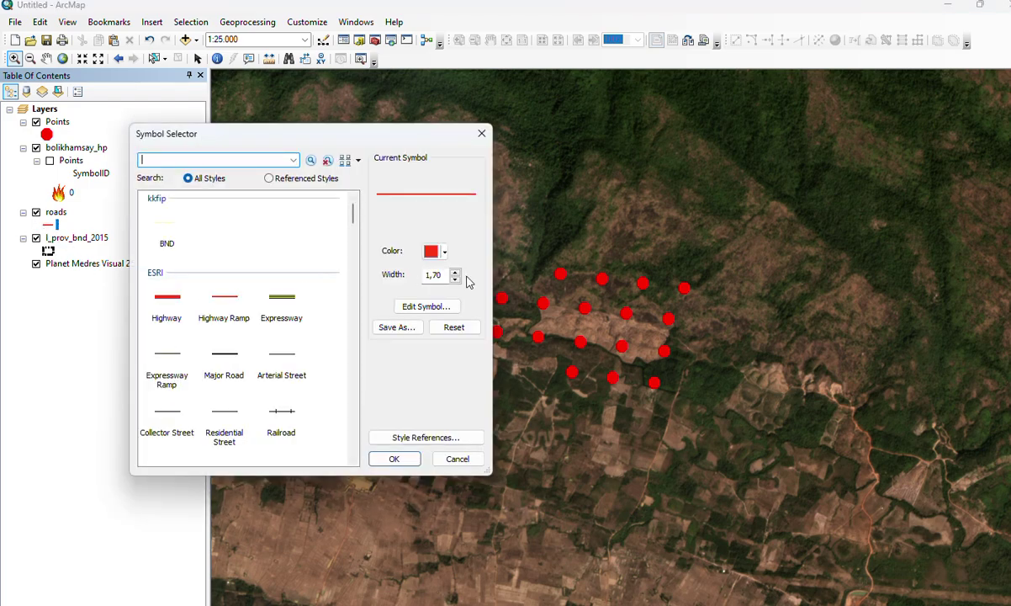
pyautogui.click(455, 273)
pyautogui.click(392, 459)
# Step: Add Village.shp from the villages folder of GIS Lao database to the map
pyautogui.click(185, 39)
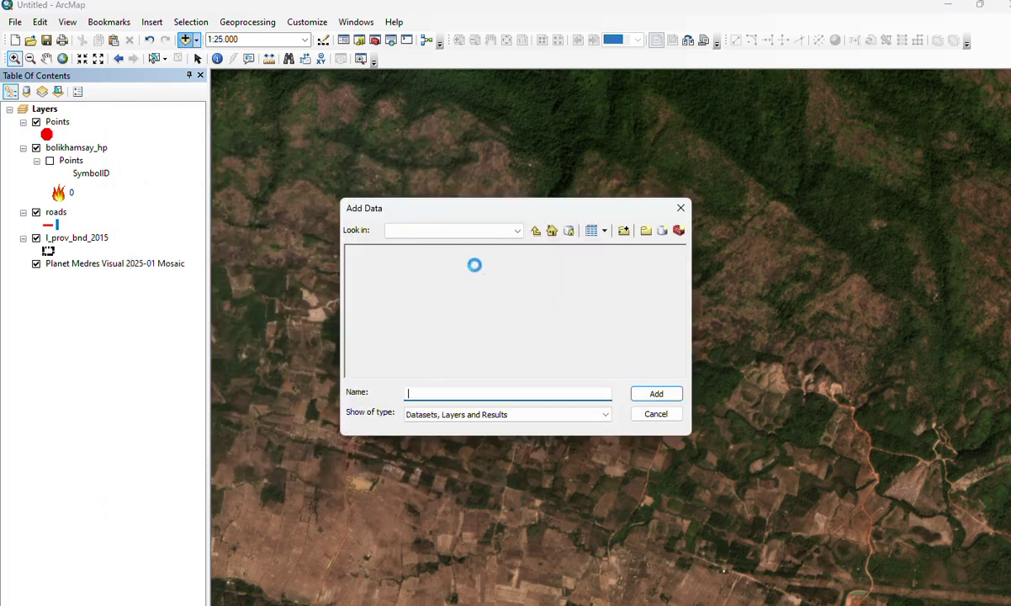
pyautogui.click(534, 235)
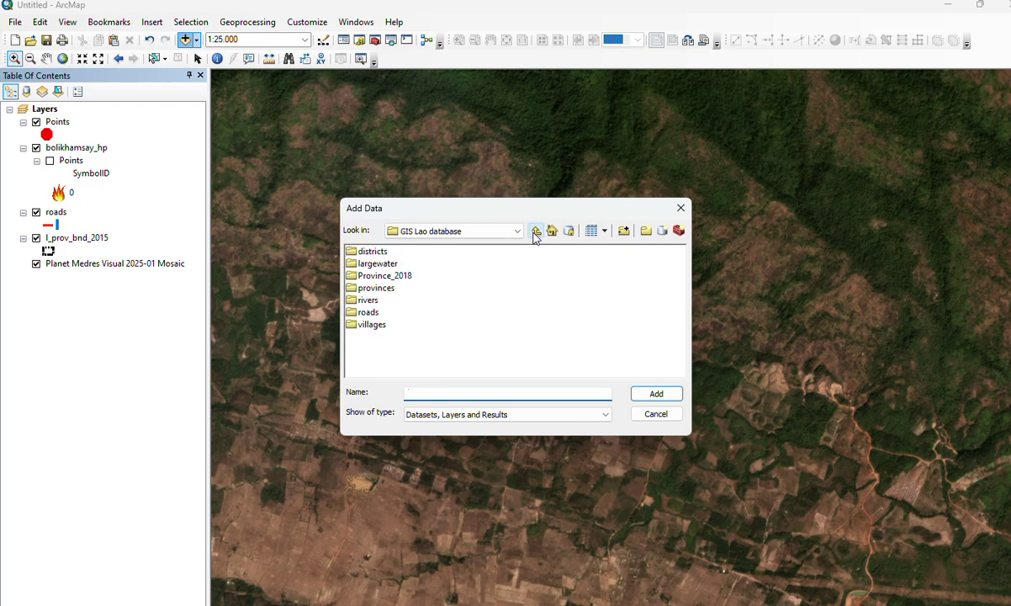
pyautogui.click(377, 327)
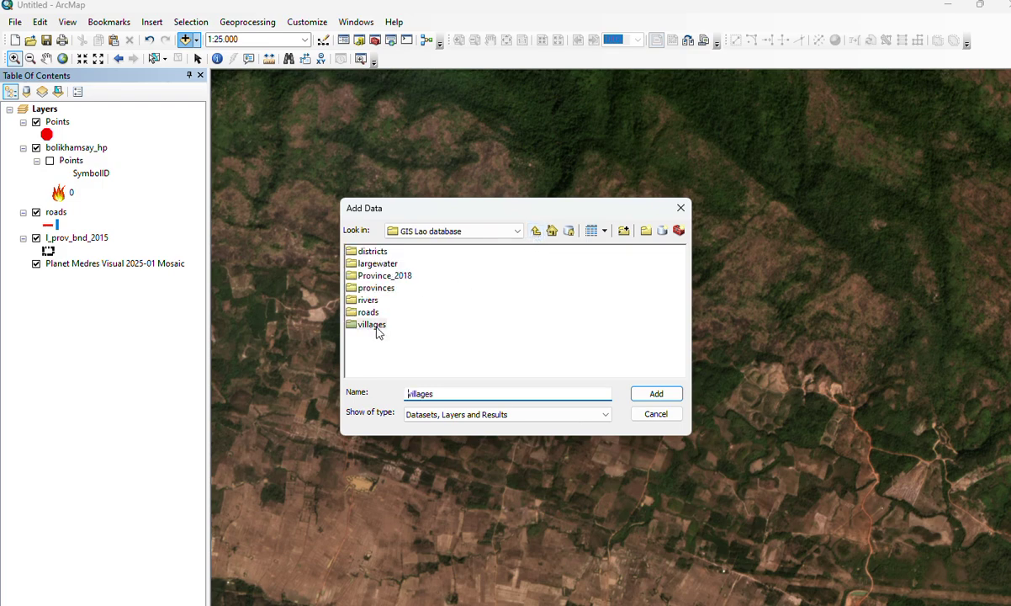
pyautogui.doubleClick(377, 329)
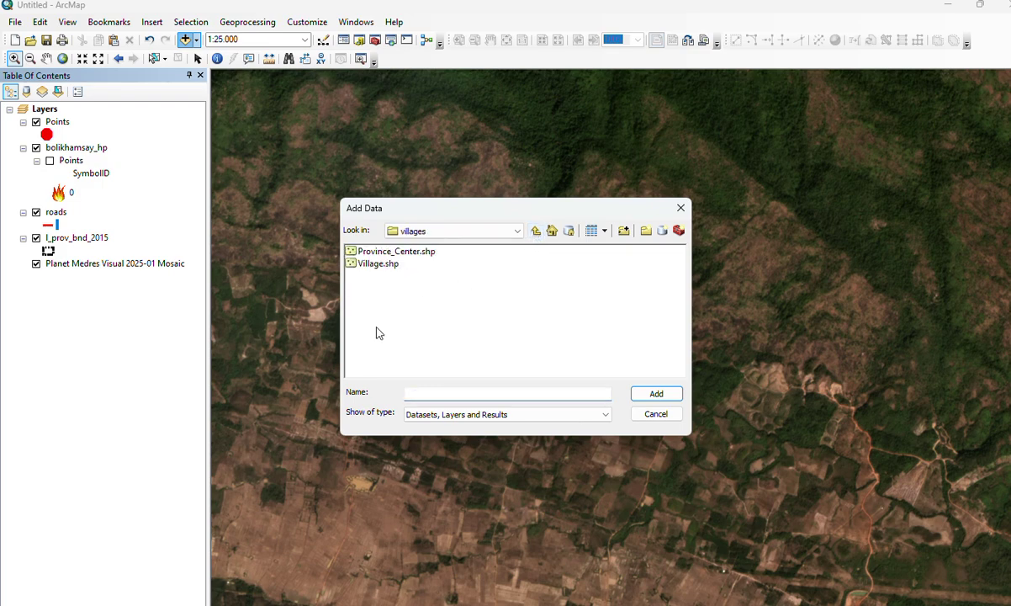
pyautogui.click(385, 266)
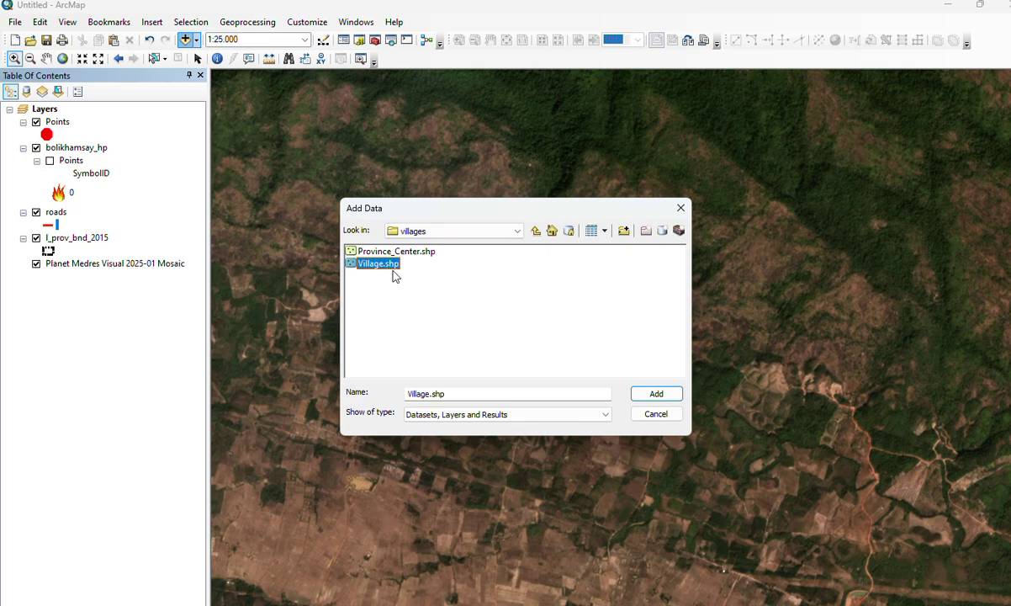
pyautogui.click(661, 394)
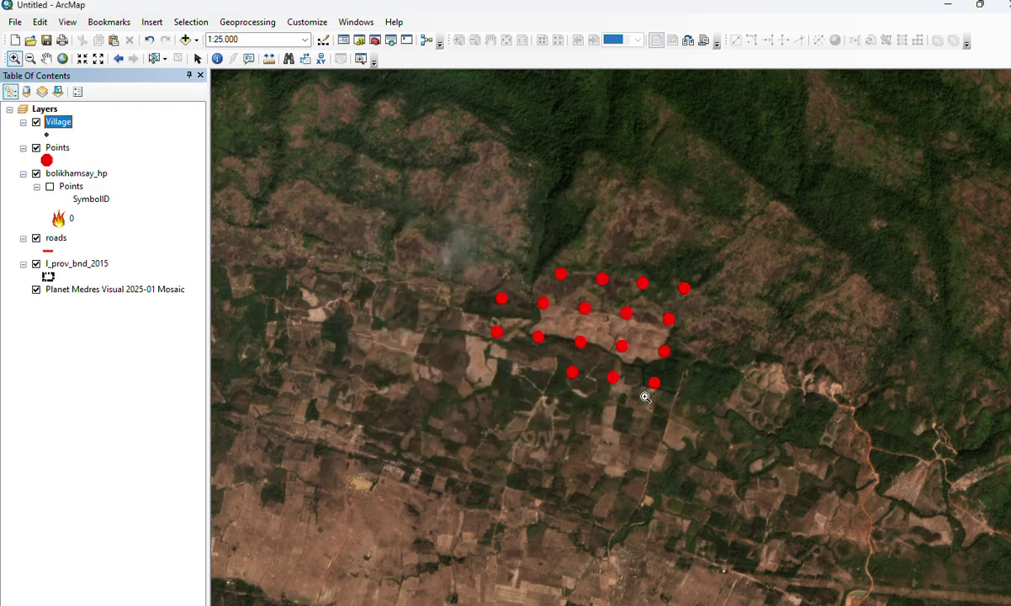
# Step: Symbolize the Village layer with the Octagon 1 marker in yellow at size 18
pyautogui.click(48, 138)
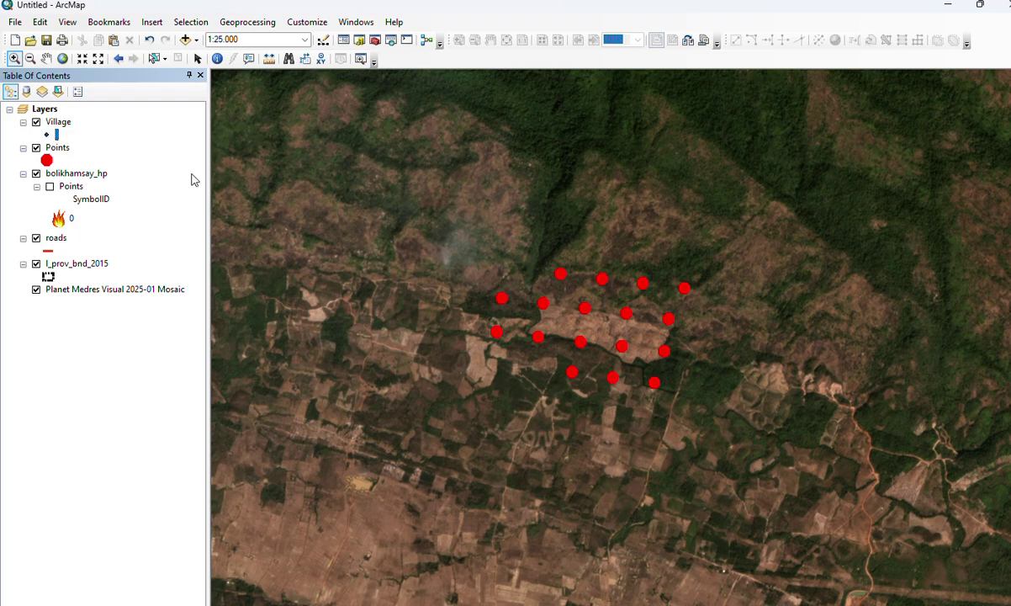
pyautogui.click(47, 136)
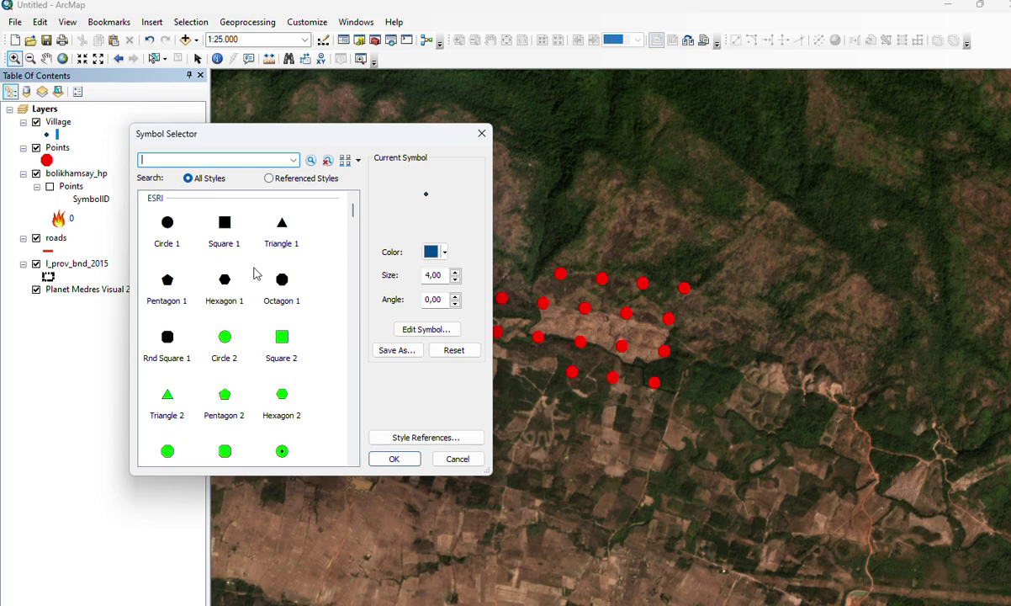
pyautogui.click(281, 284)
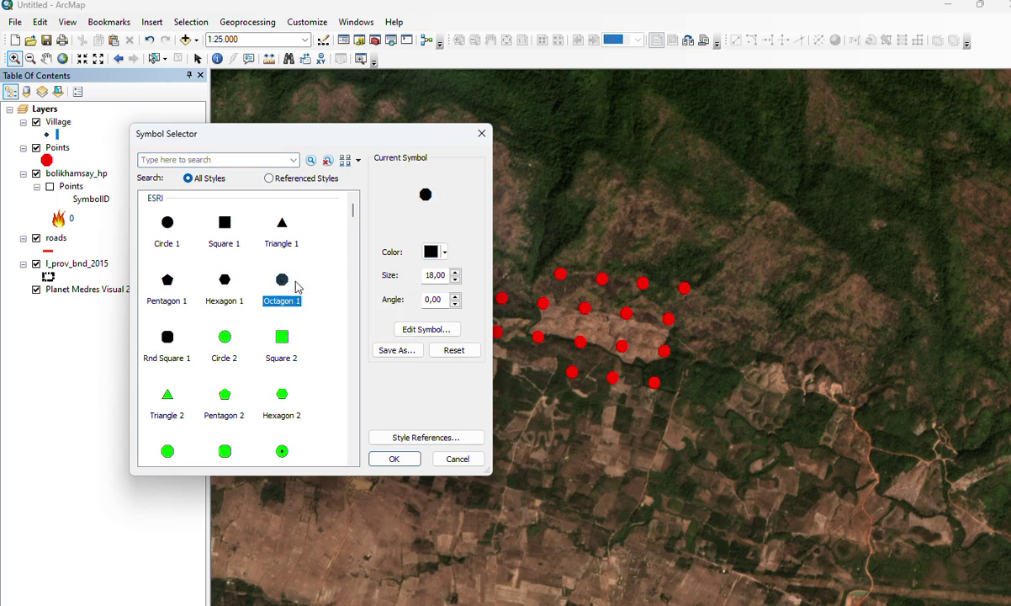
pyautogui.click(437, 252)
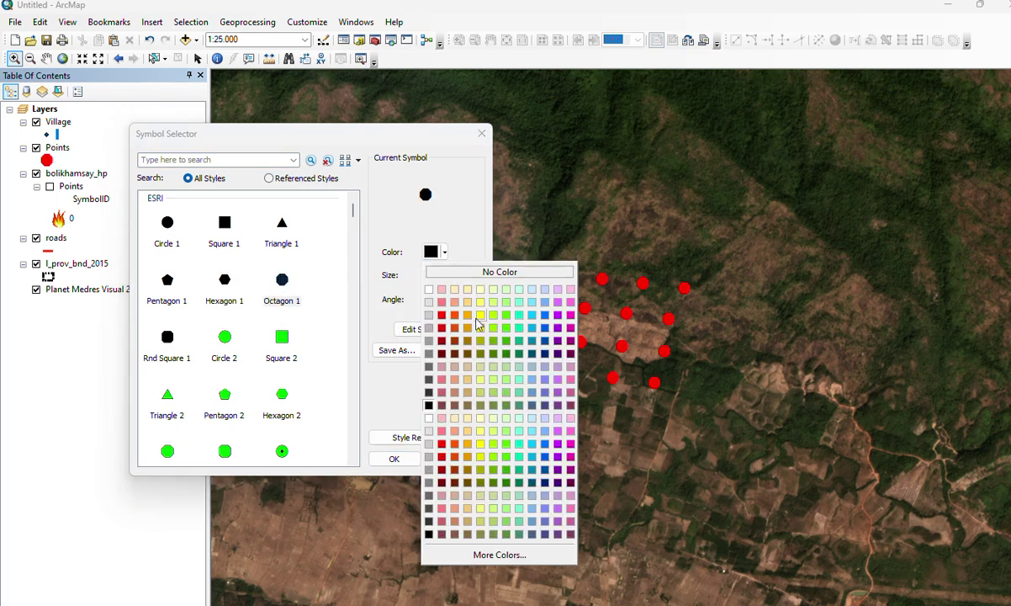
pyautogui.click(479, 316)
pyautogui.click(394, 458)
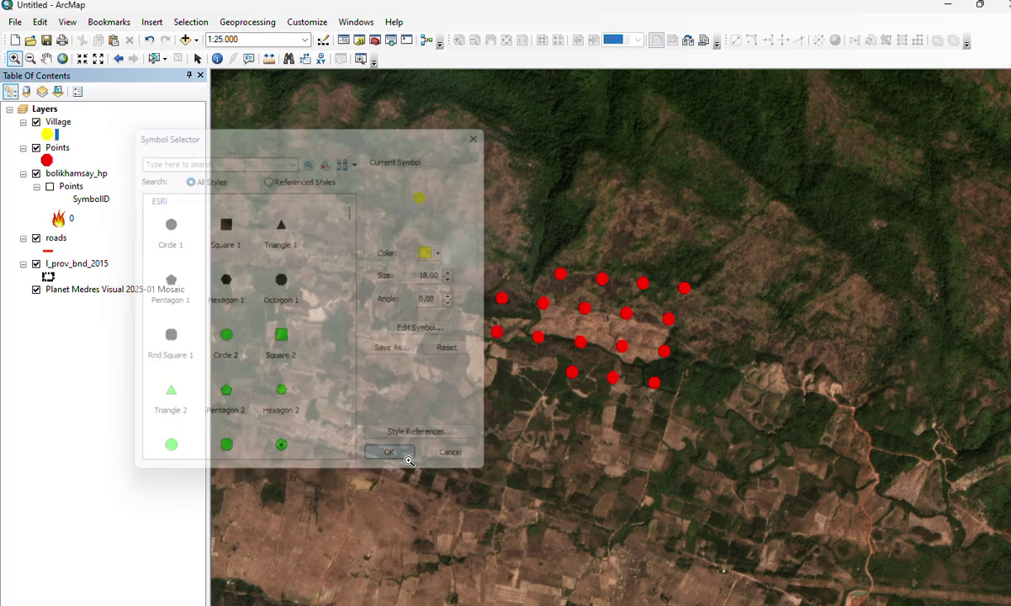
# Step: Turn on labels for the Village layer using the EngName field
pyautogui.click(59, 122)
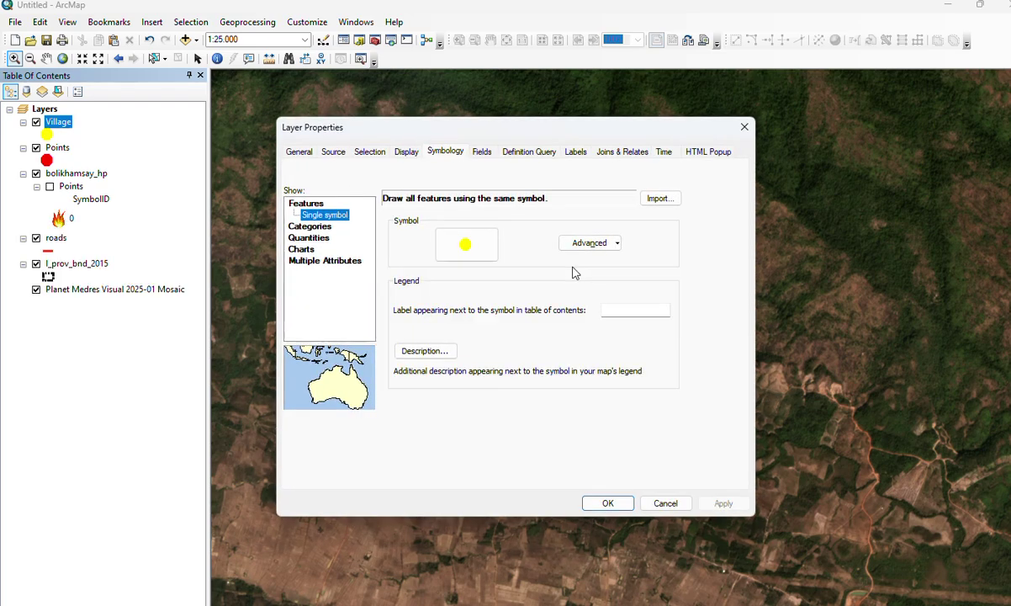
pyautogui.click(575, 152)
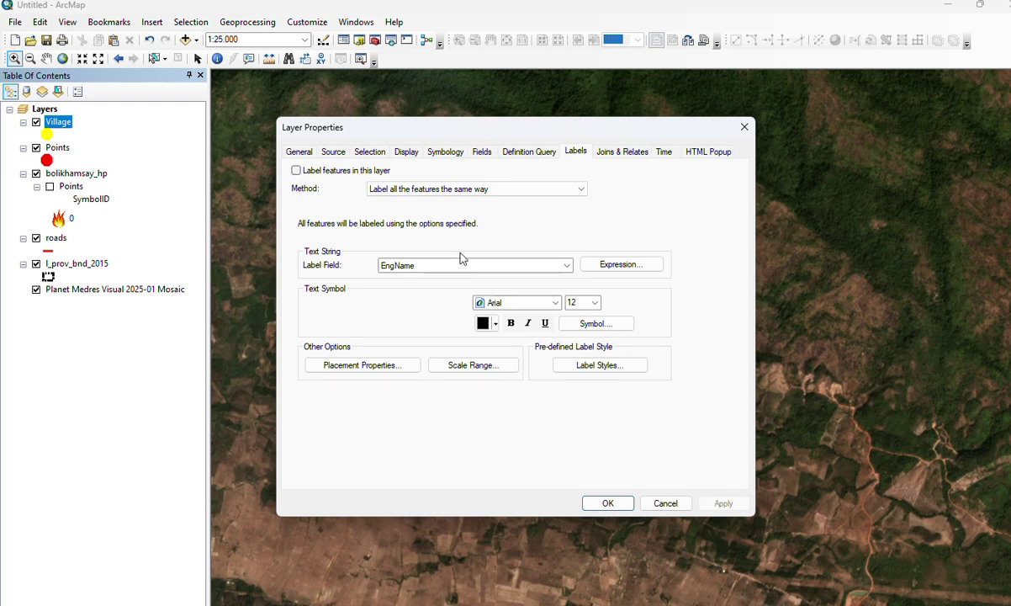
pyautogui.click(297, 170)
pyautogui.click(566, 266)
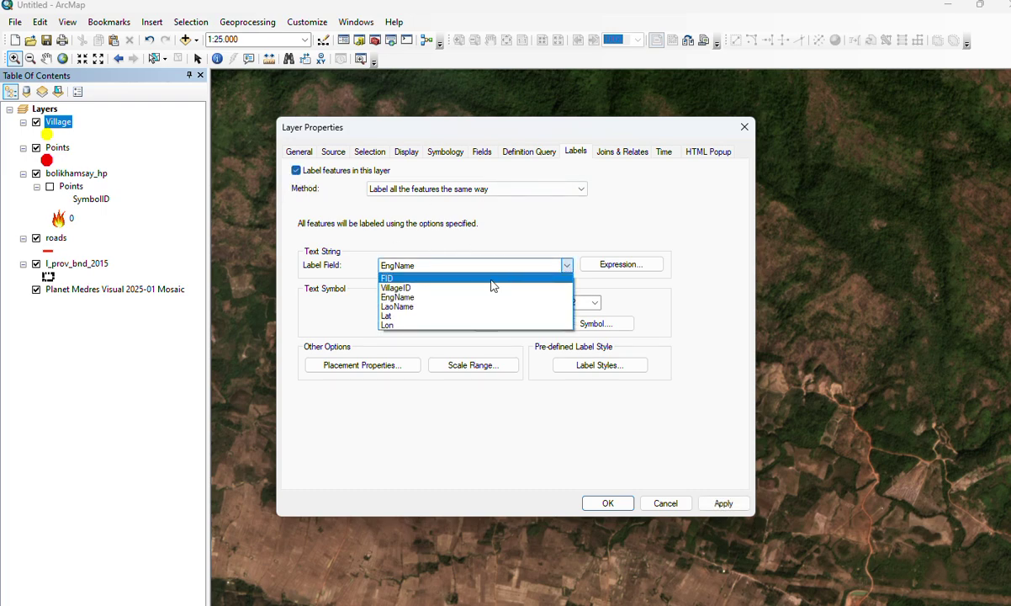
pyautogui.click(430, 299)
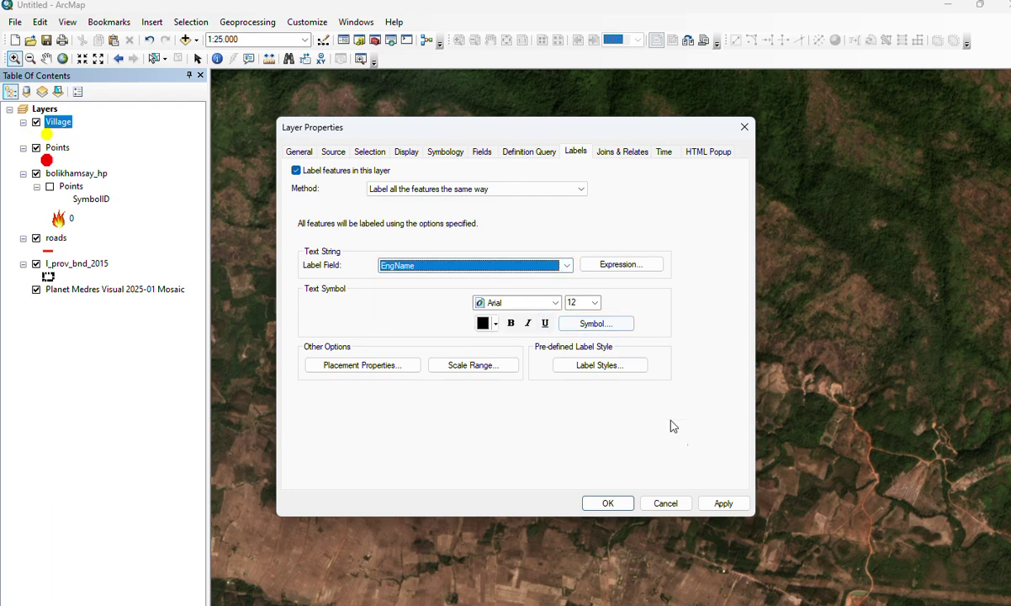
pyautogui.click(723, 502)
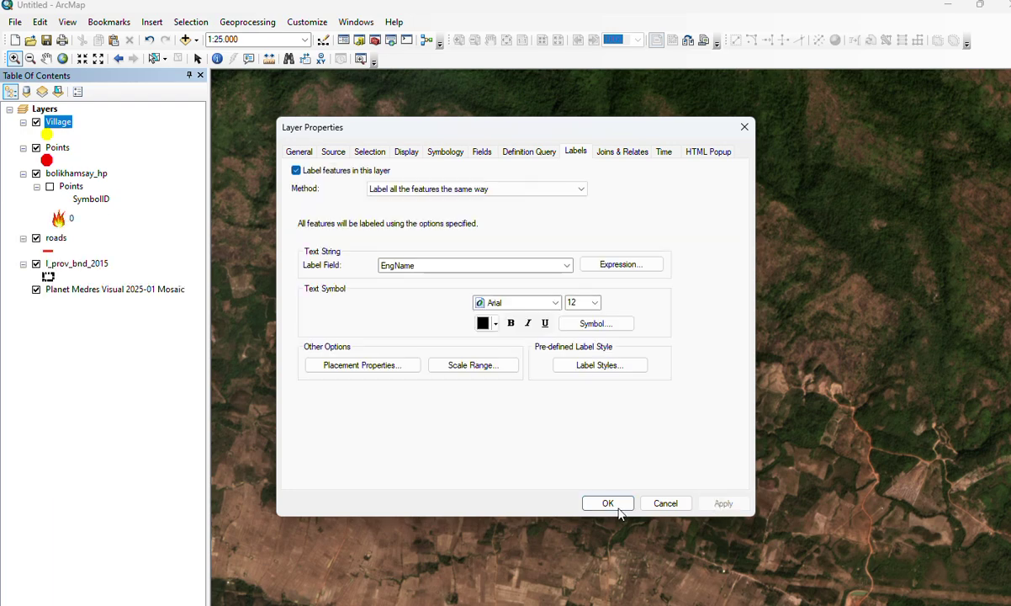
pyautogui.click(607, 503)
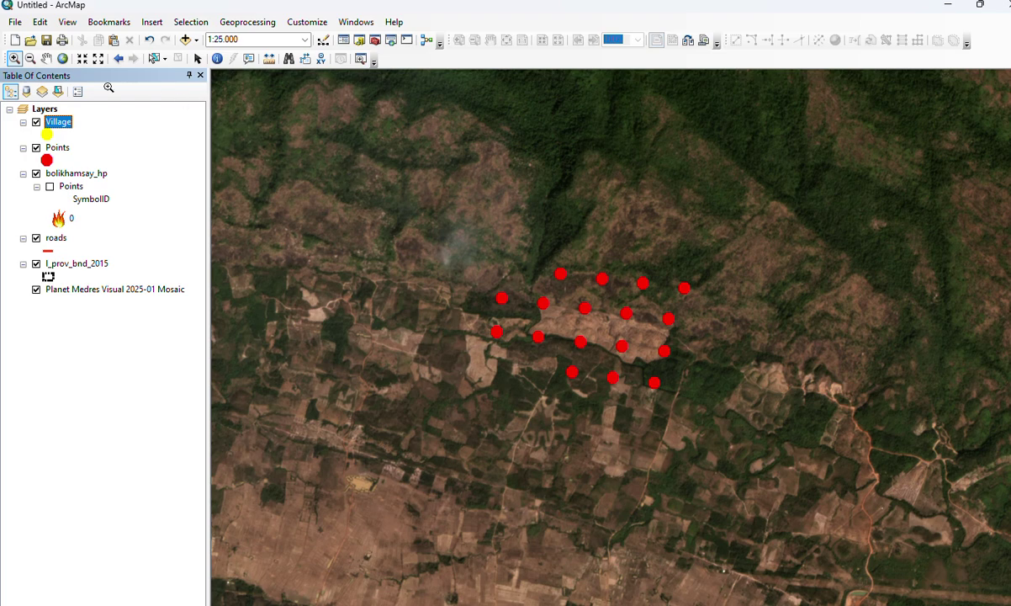
# Step: Examine the fire points against the surrounding imagery, roads and labelled villages at a 1:40.000 scale
pyautogui.click(46, 58)
pyautogui.moveTo(240, 240); pyautogui.dragTo(411, 169)
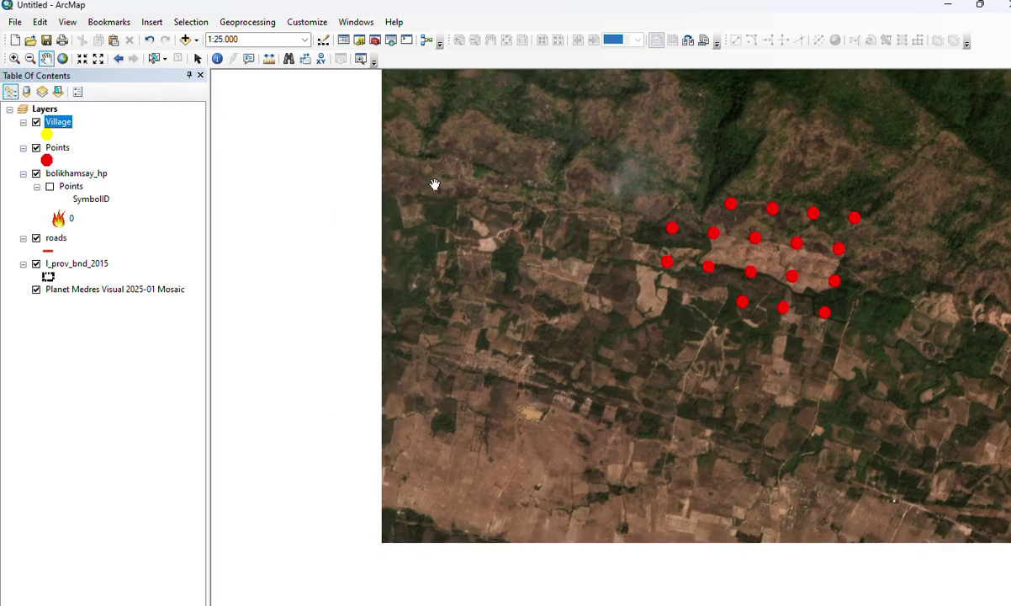
pyautogui.scroll(-3, 571, 287)
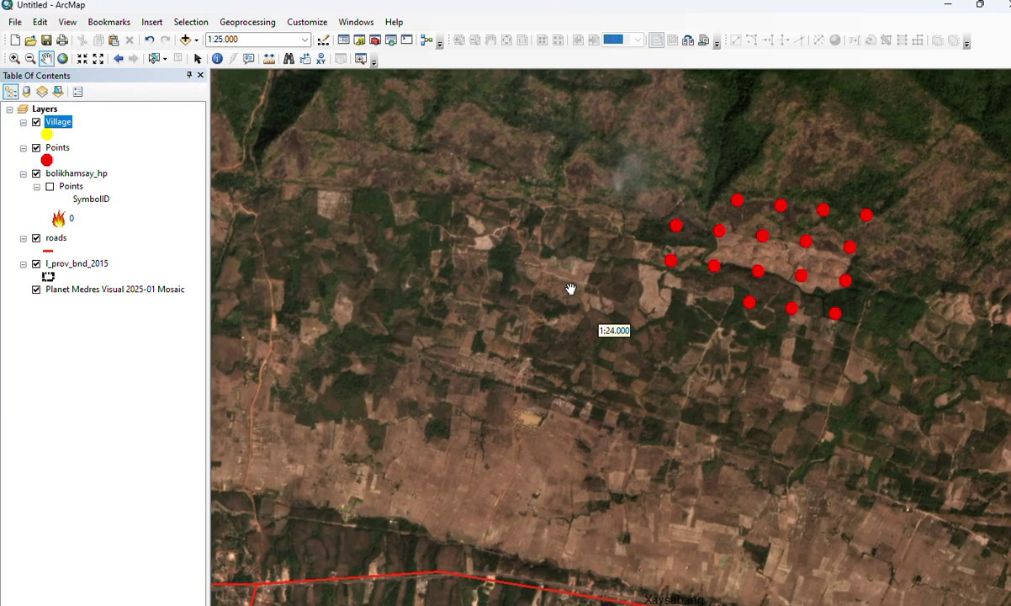
pyautogui.scroll(3, 570, 289)
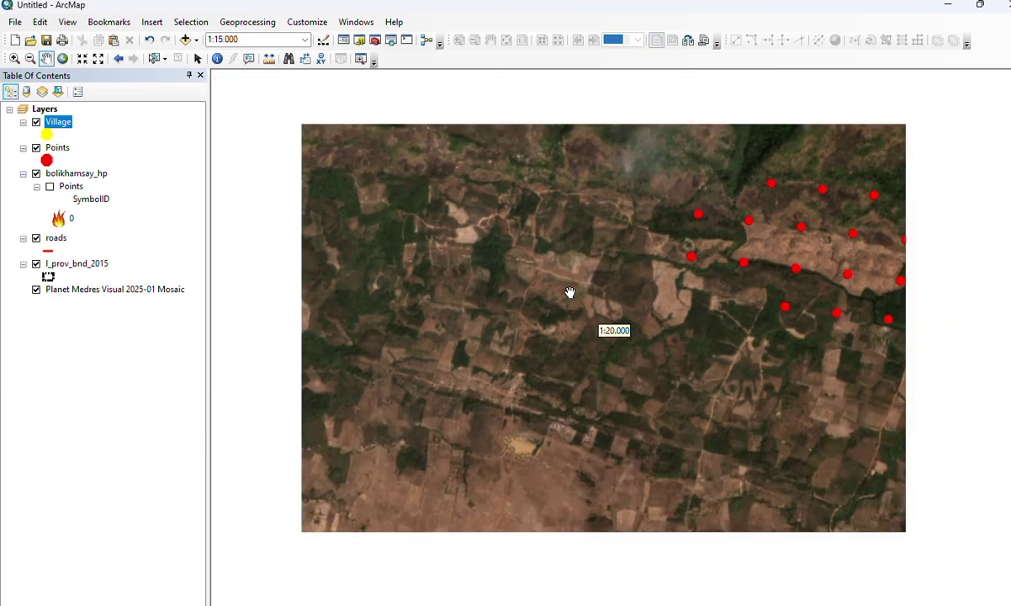
pyautogui.scroll(3, 570, 296)
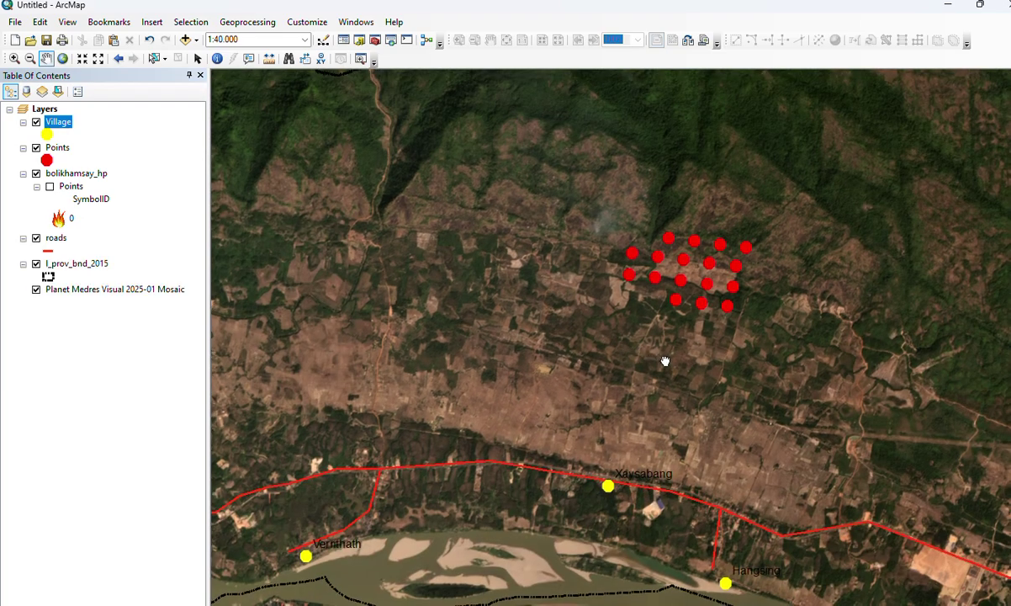
pyautogui.moveTo(666, 361); pyautogui.dragTo(615, 349)
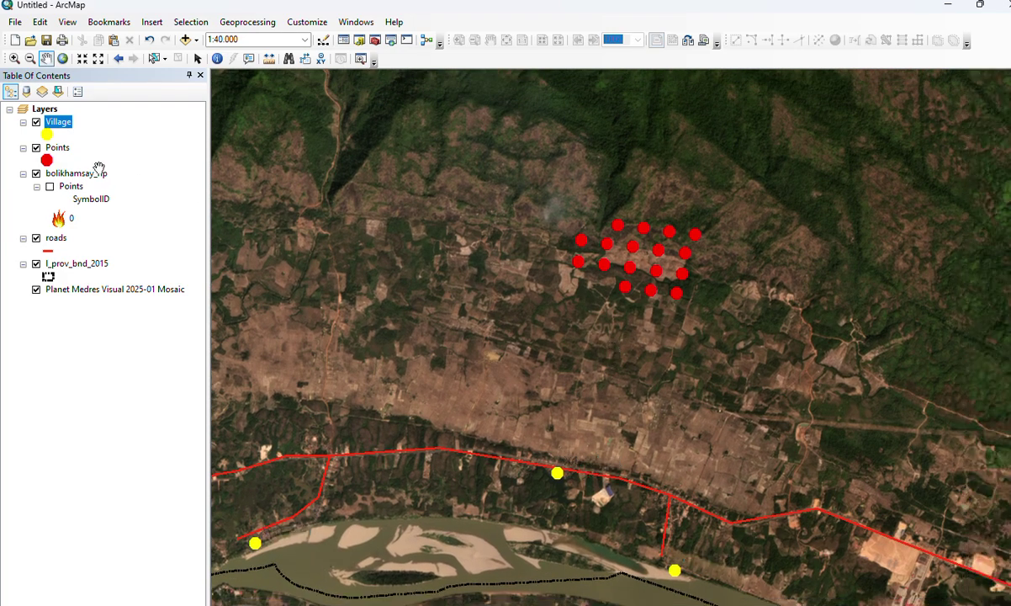
# Step: Change the Village layer's label text colour to light yellow
pyautogui.click(60, 131)
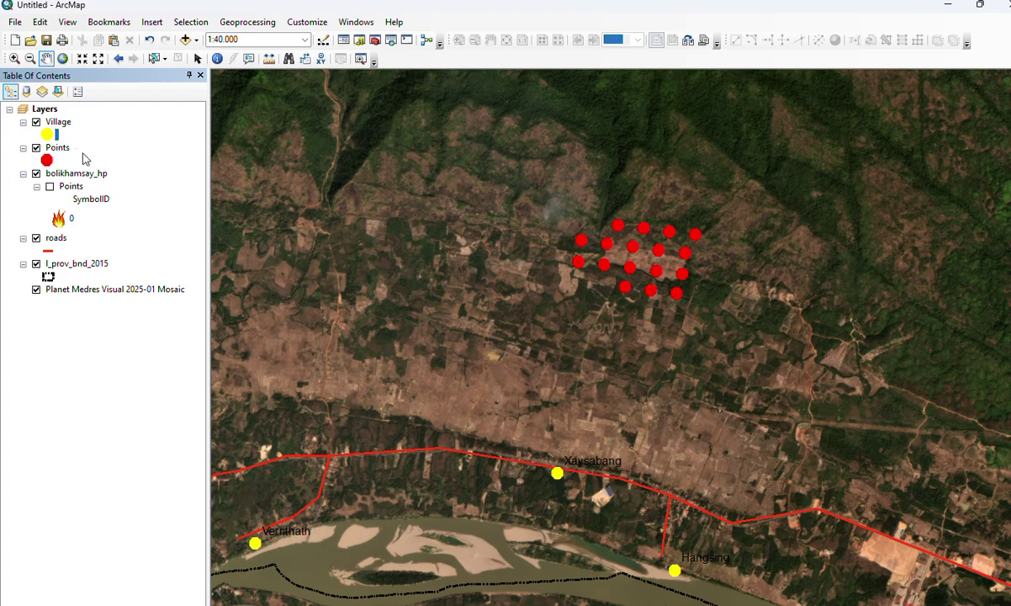
pyautogui.click(61, 128)
pyautogui.doubleClick(59, 122)
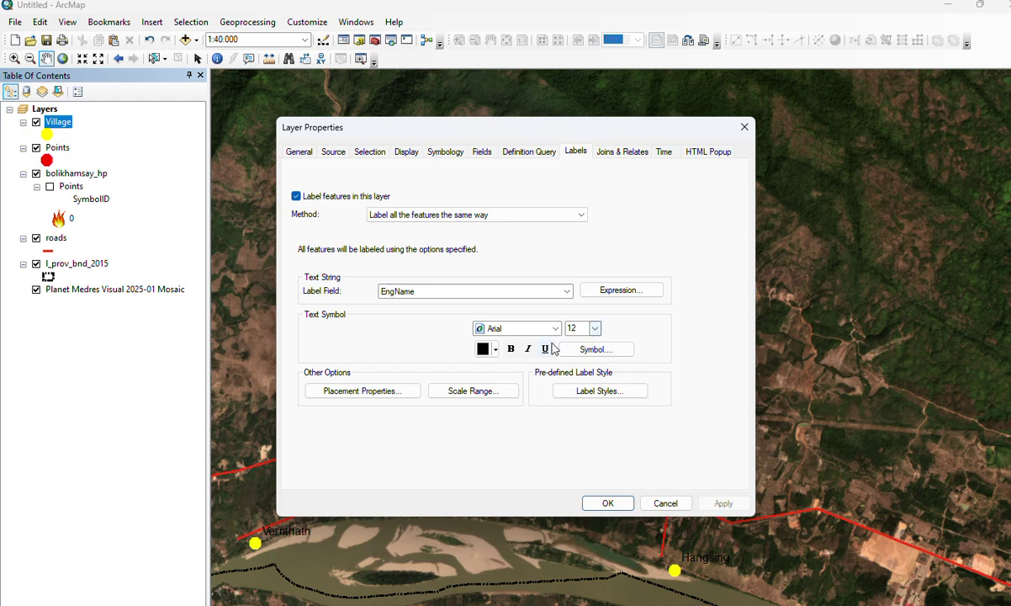
pyautogui.click(495, 350)
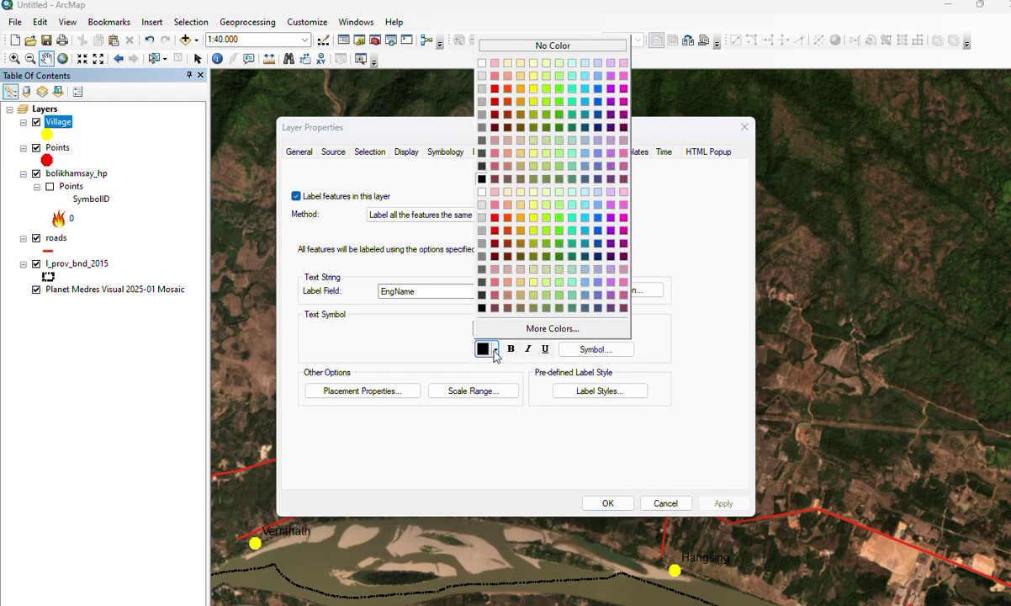
pyautogui.click(533, 205)
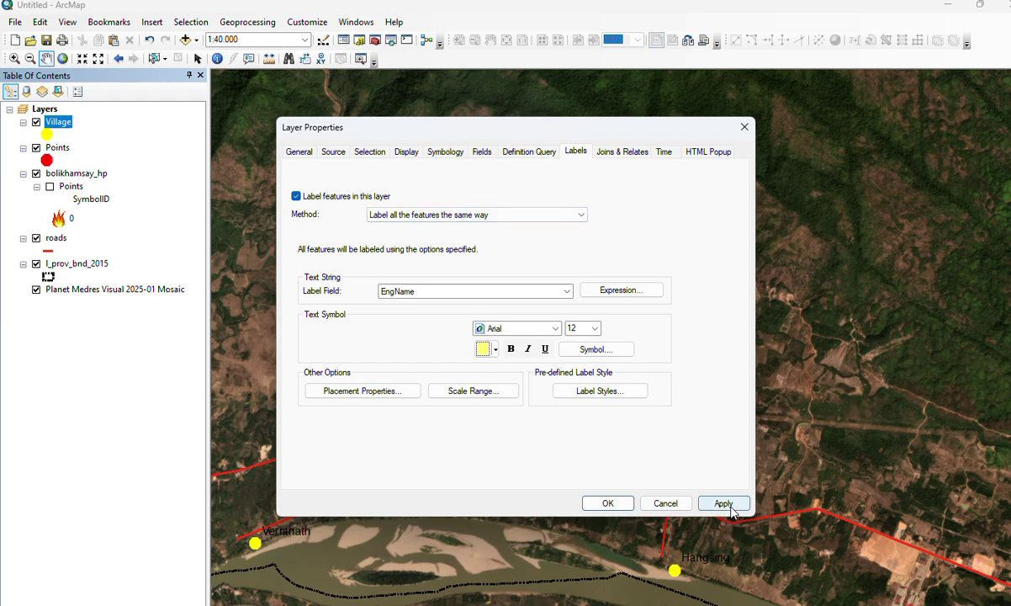
pyautogui.click(724, 504)
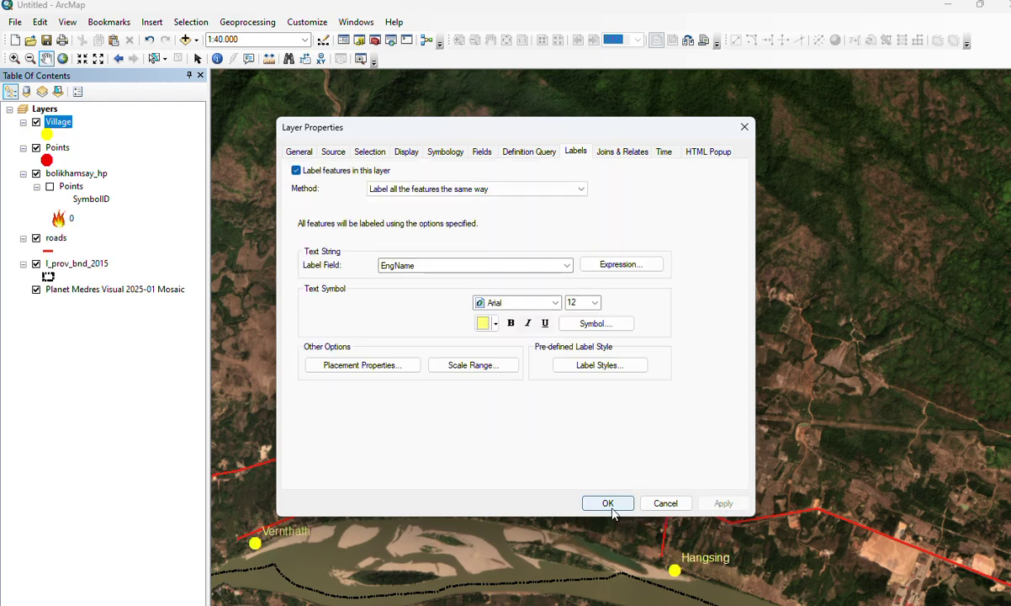
pyautogui.click(612, 508)
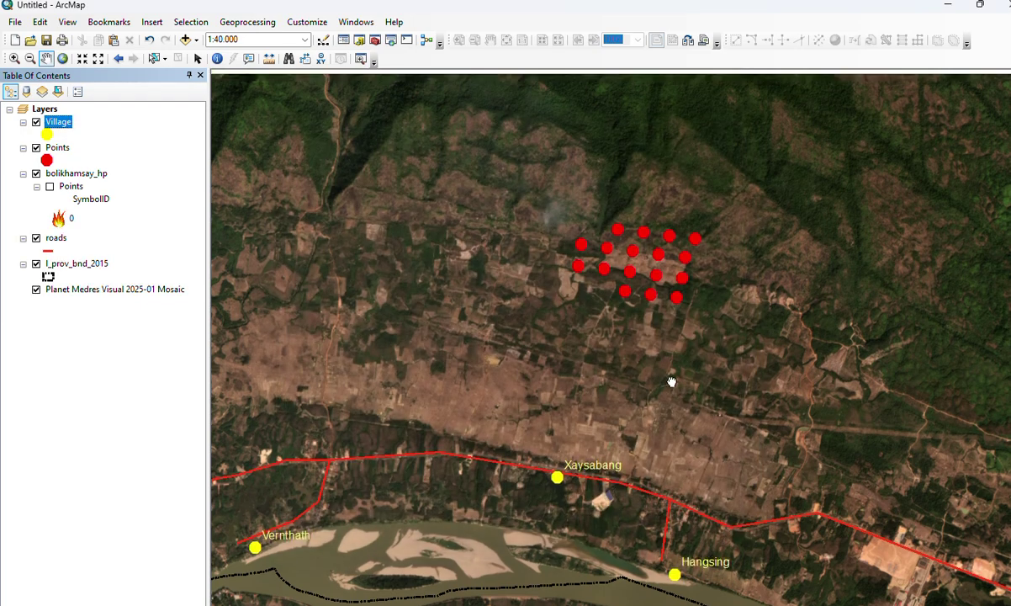
pyautogui.moveTo(671, 379); pyautogui.dragTo(641, 429)
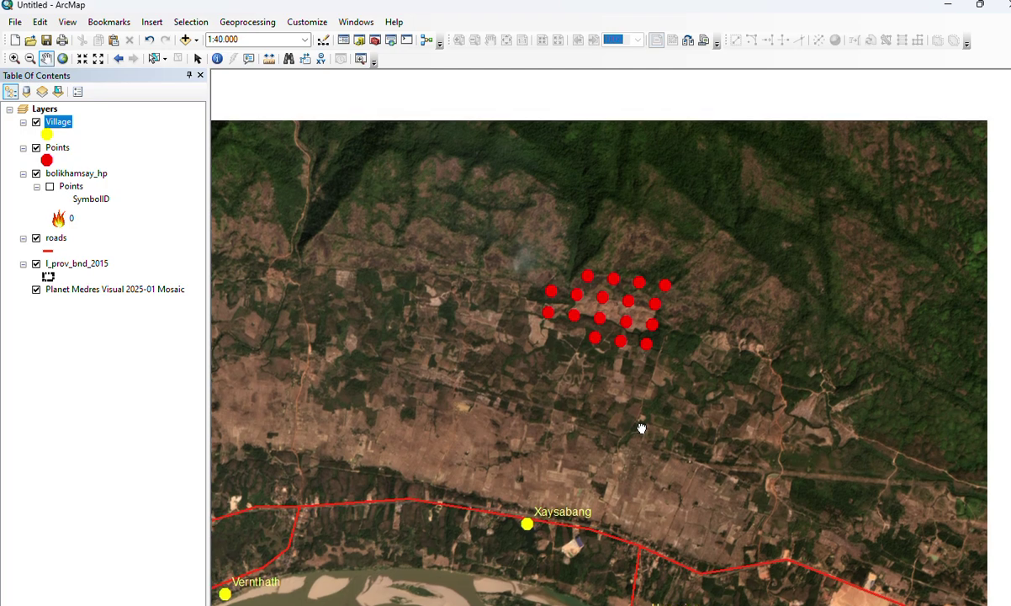